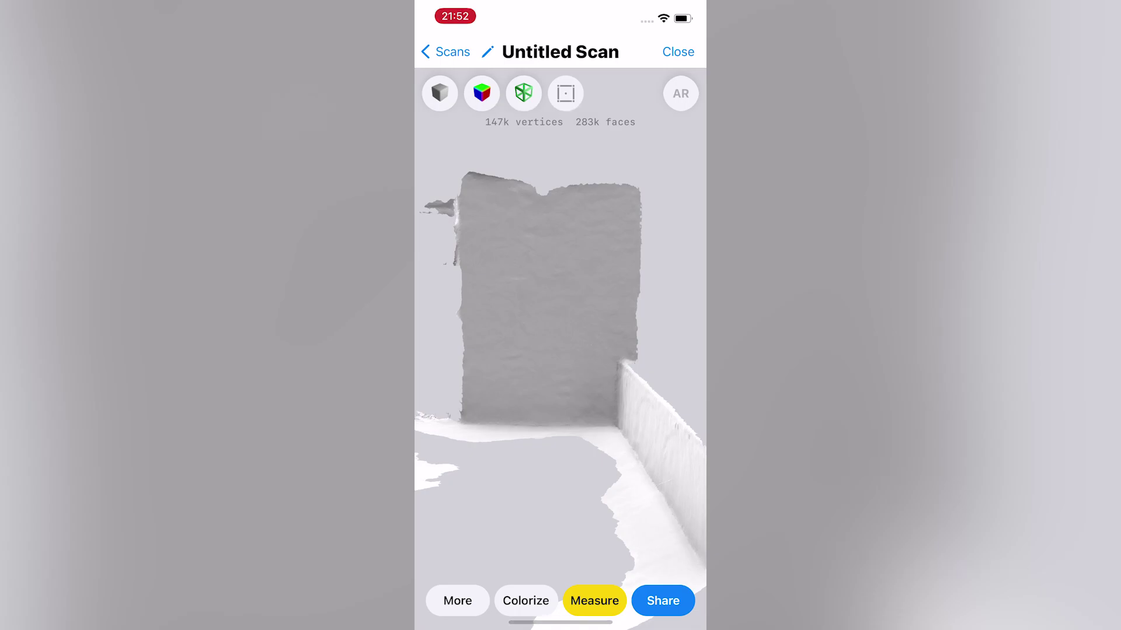
- Simplify the scan's mesh three times and apply Smooth Mesh once
click(457, 601)
click(560, 278)
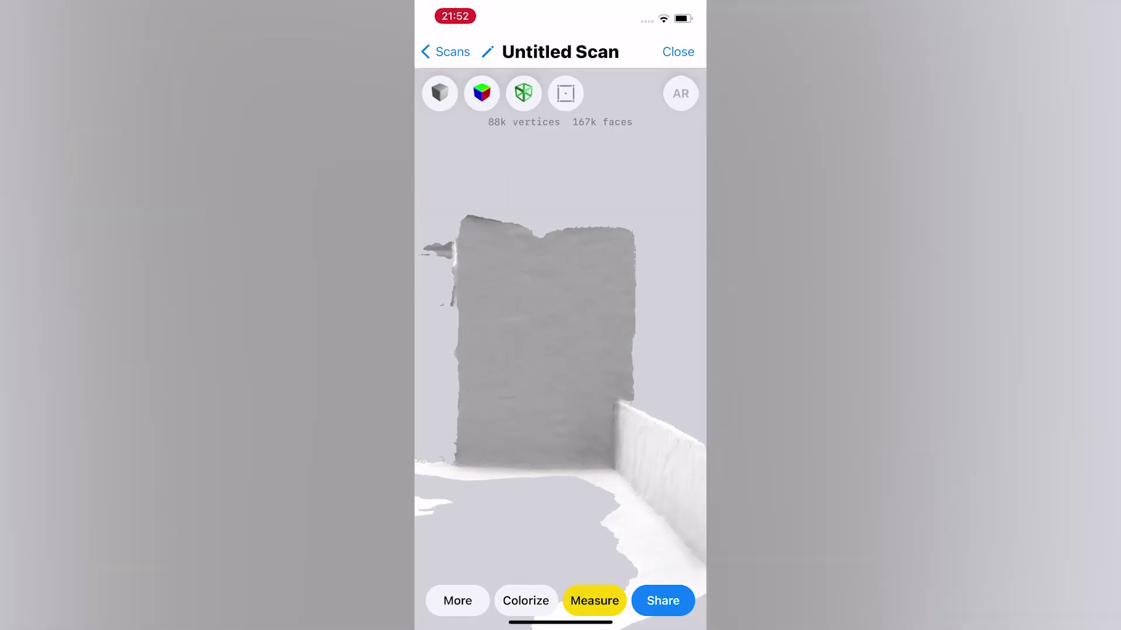
click(457, 601)
click(560, 278)
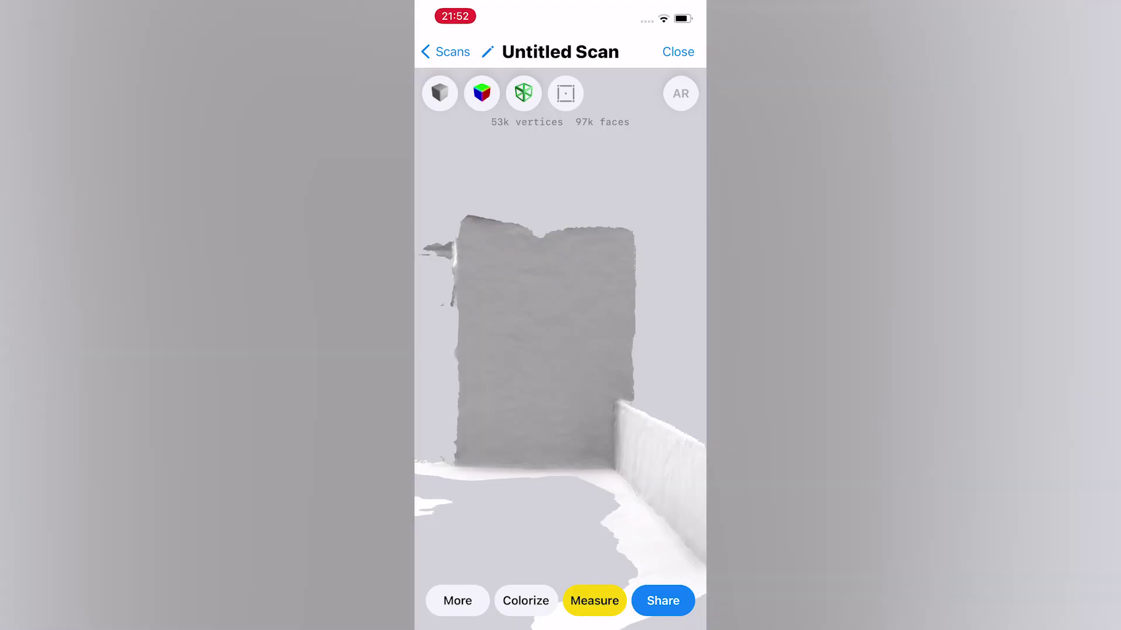
click(457, 601)
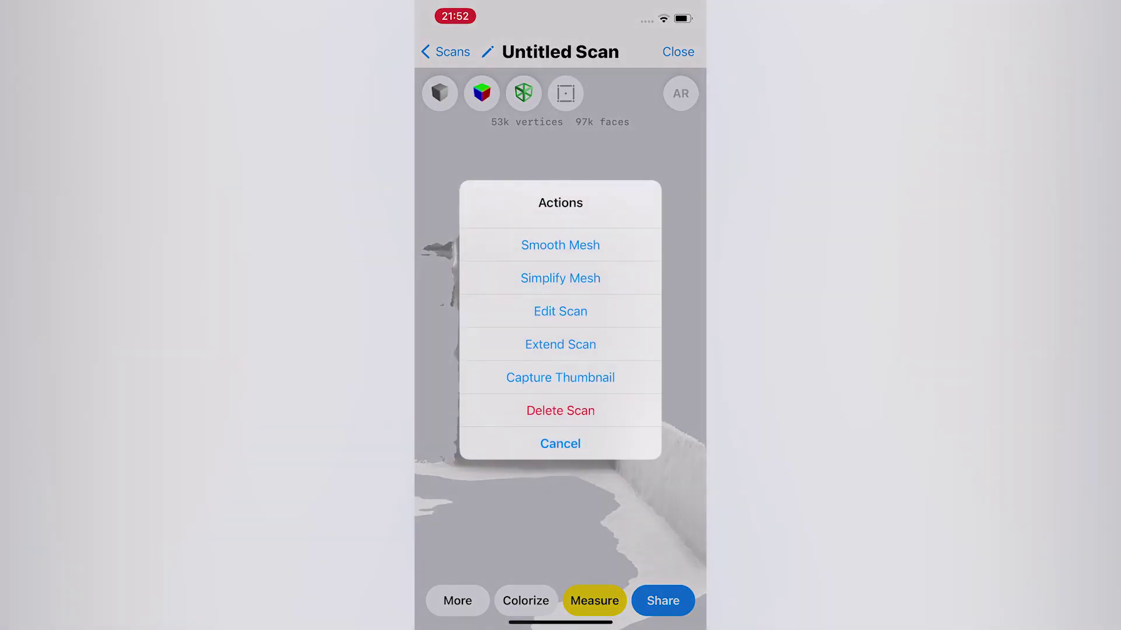
click(560, 275)
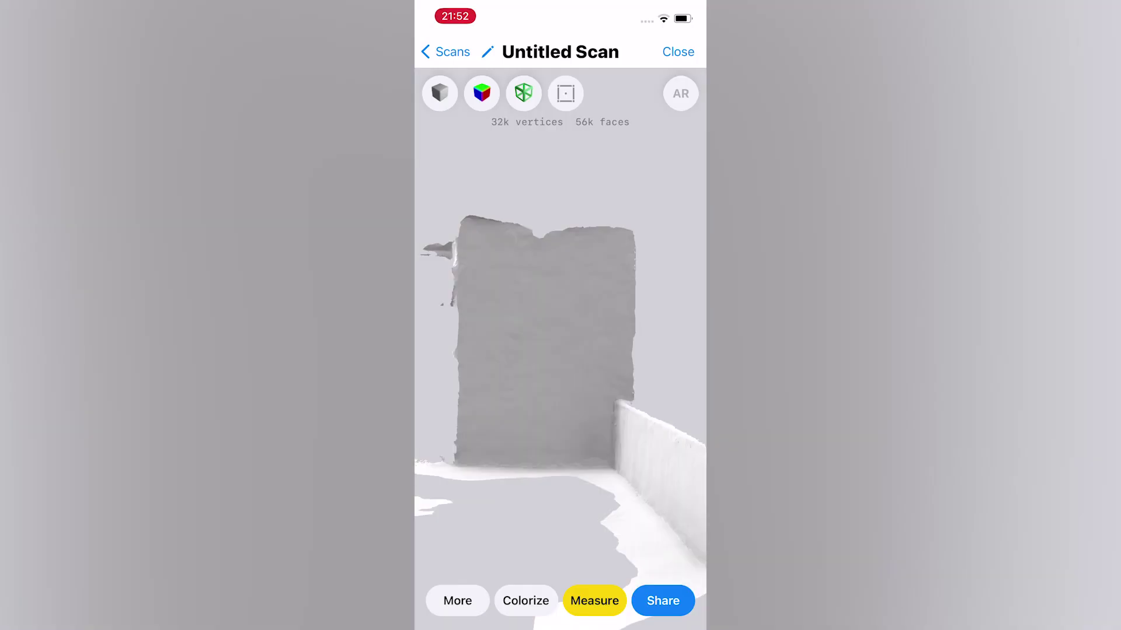
click(457, 600)
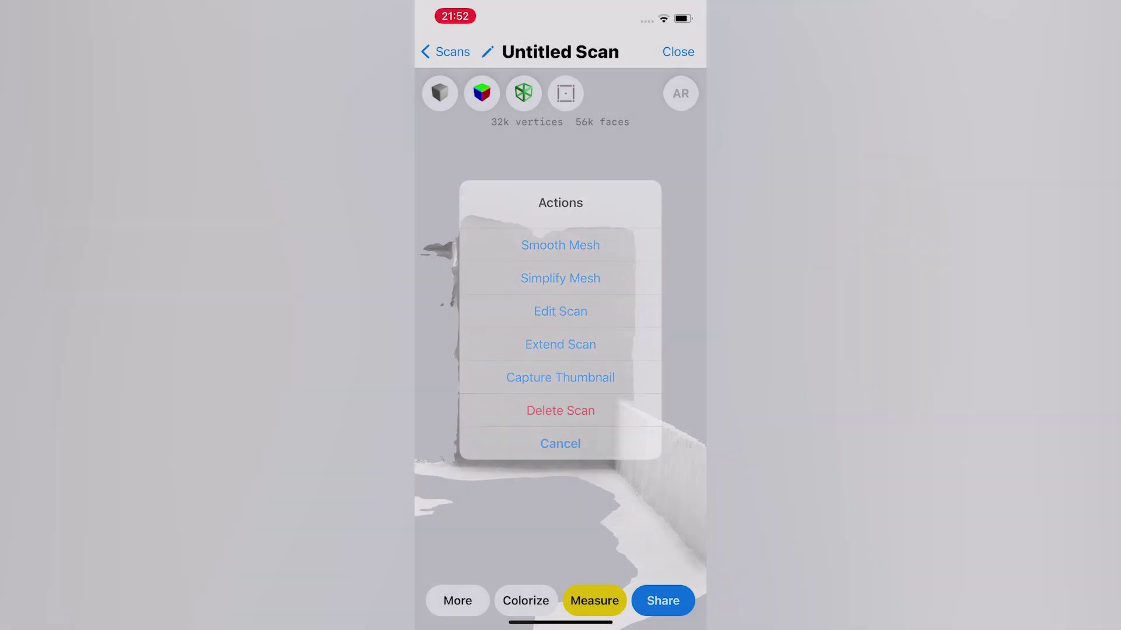
click(561, 246)
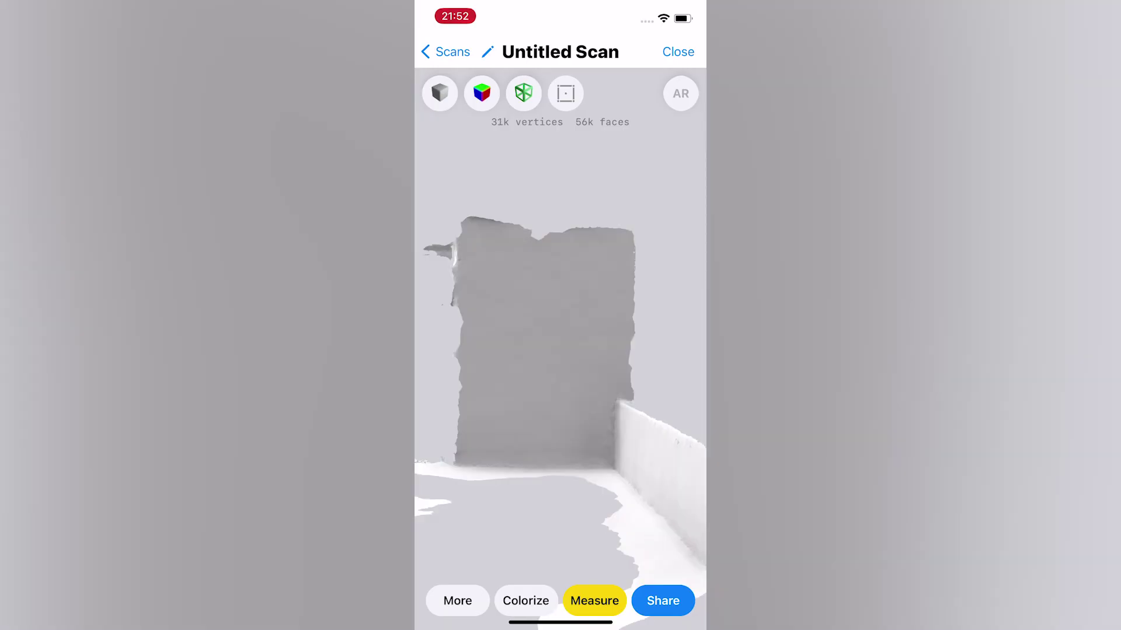
- Colorize the simplified scan with its captured texture and check the mural up close
click(525, 601)
click(561, 306)
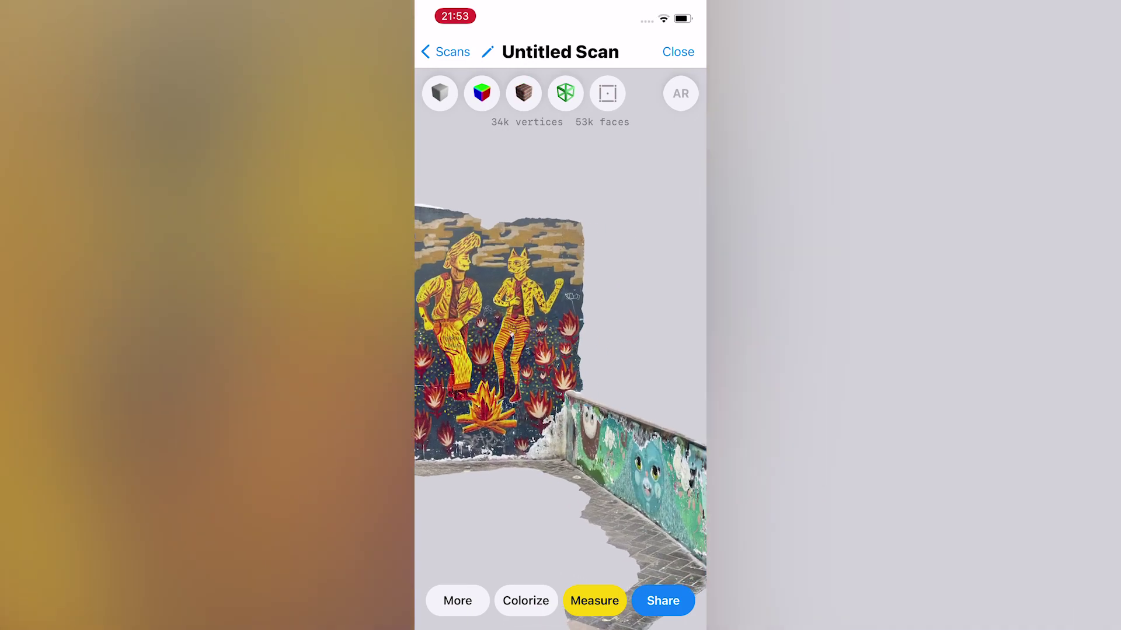
scroll(560, 350, up, 4)
scroll(561, 350, down, 3)
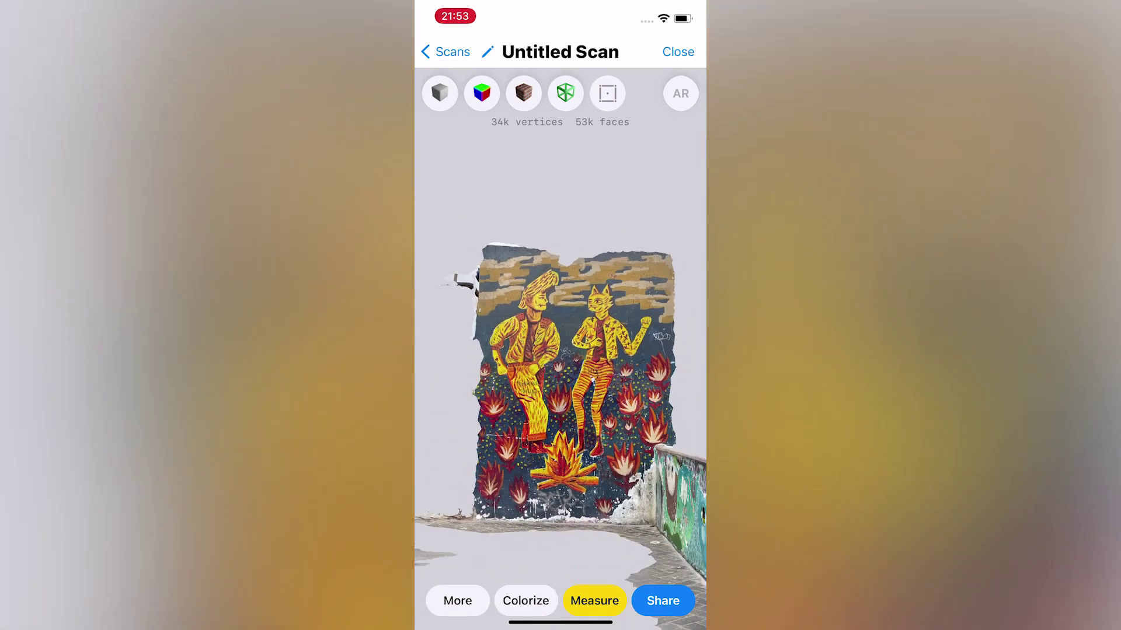
mouse_move(584, 350)
mouse_down()
mouse_move(490, 297)
mouse_move(540, 351)
mouse_move(579, 364)
mouse_up()
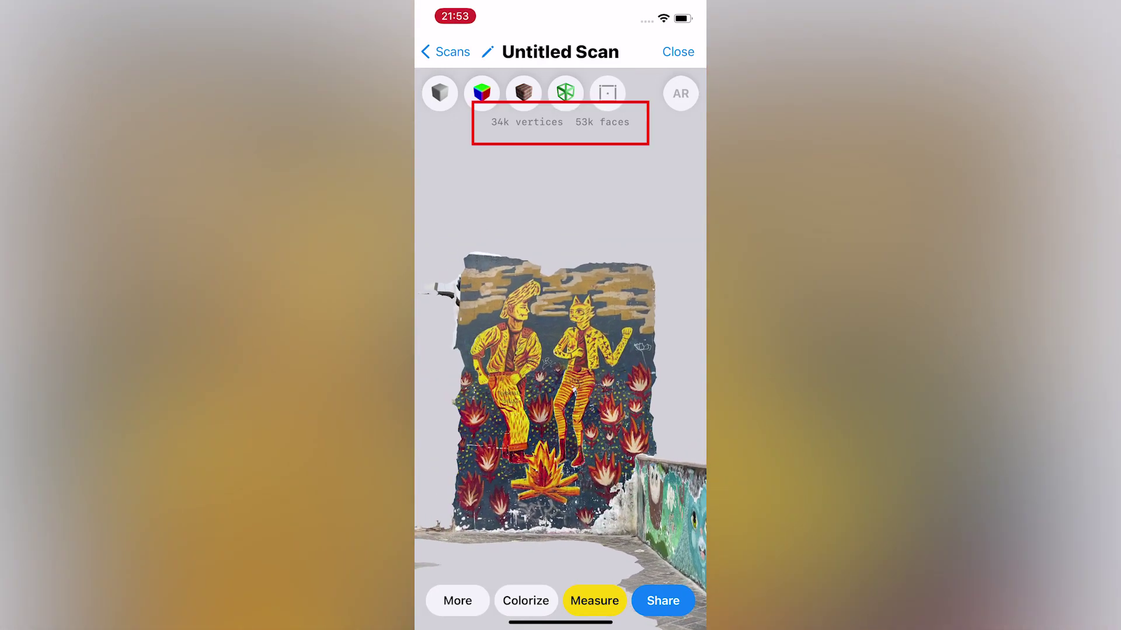
- Export the textured scan in GLB format
click(661, 601)
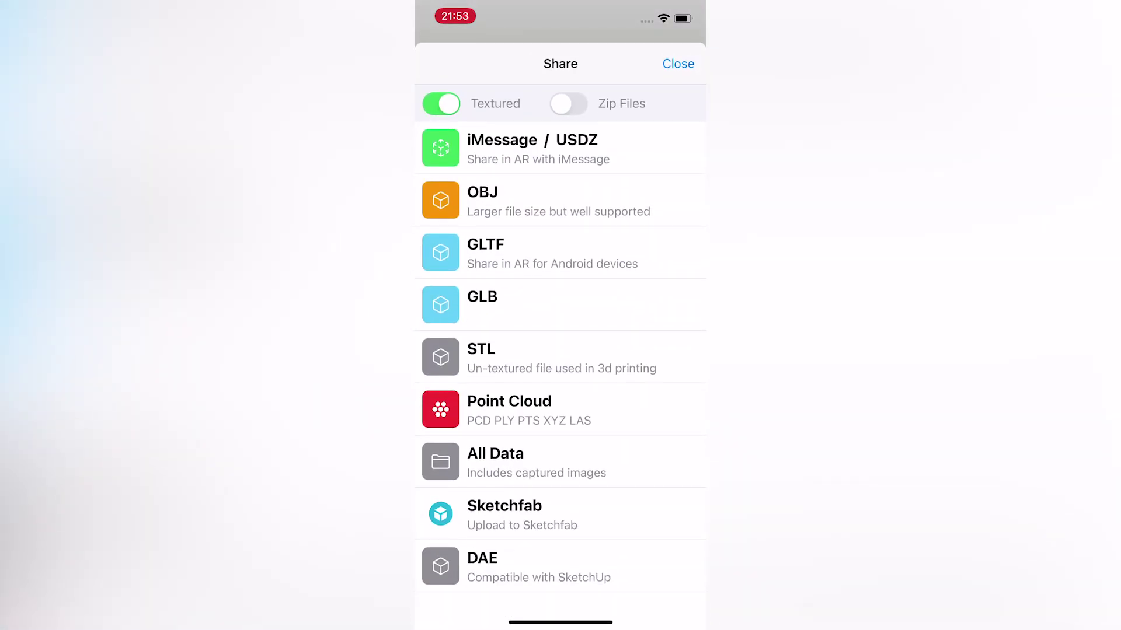
scroll(560, 356, down, 2)
click(525, 304)
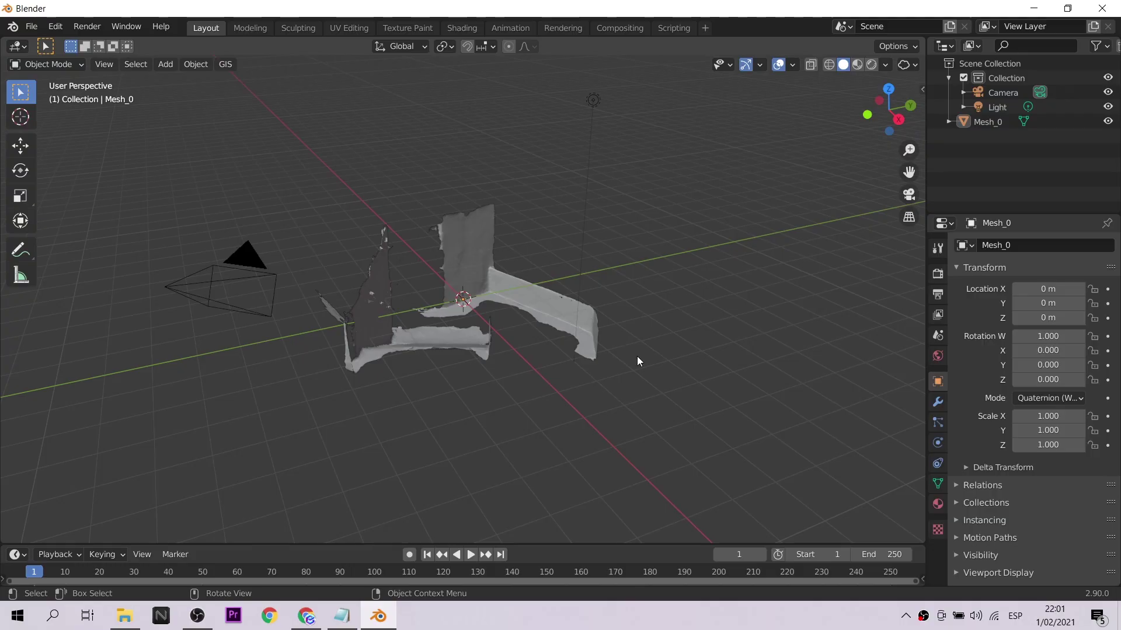
- Switch to Blender, show the Spark AR Toolkit tools and display the imported scan with Material Preview shading
middle_drag(635, 358, 571, 360)
key(n)
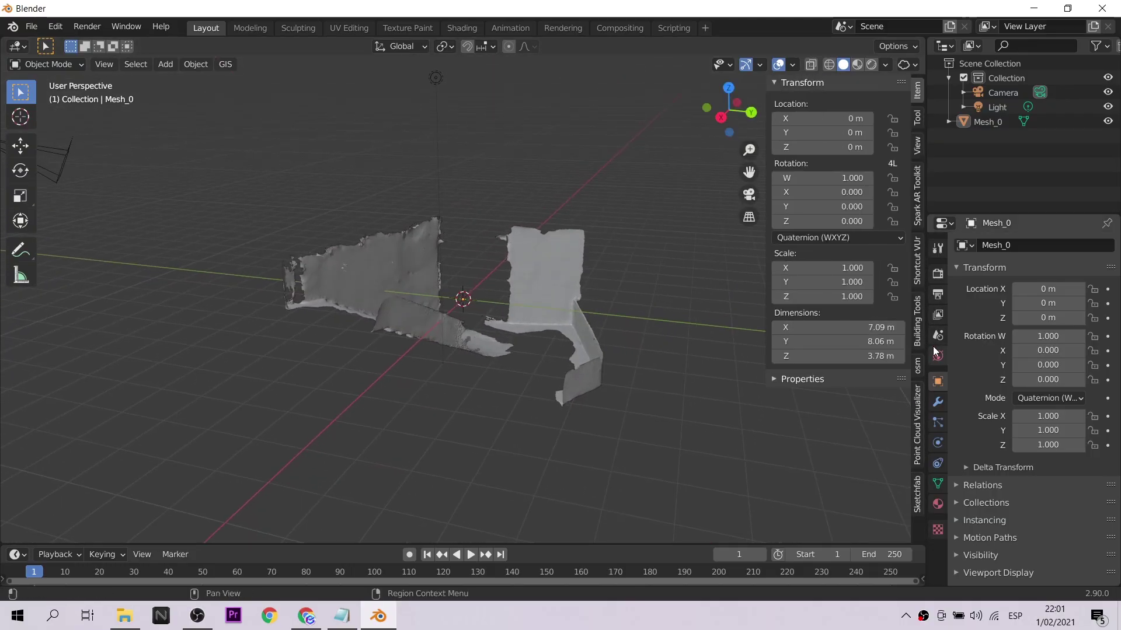
click(918, 202)
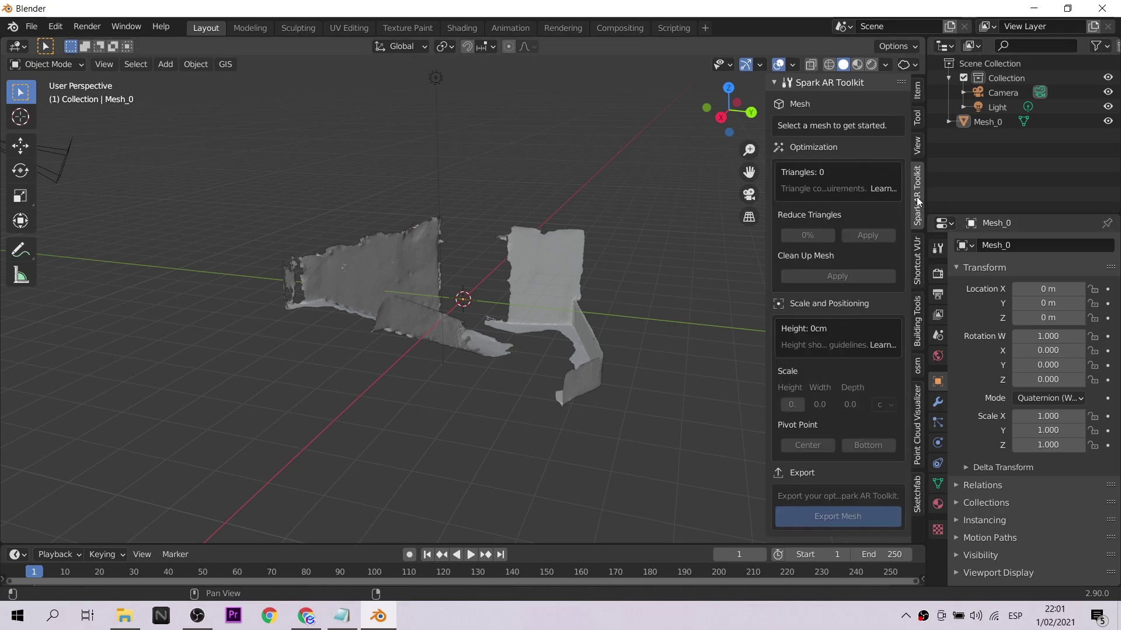
scroll(620, 346, up, 1)
middle_drag(643, 356, 619, 349)
click(857, 63)
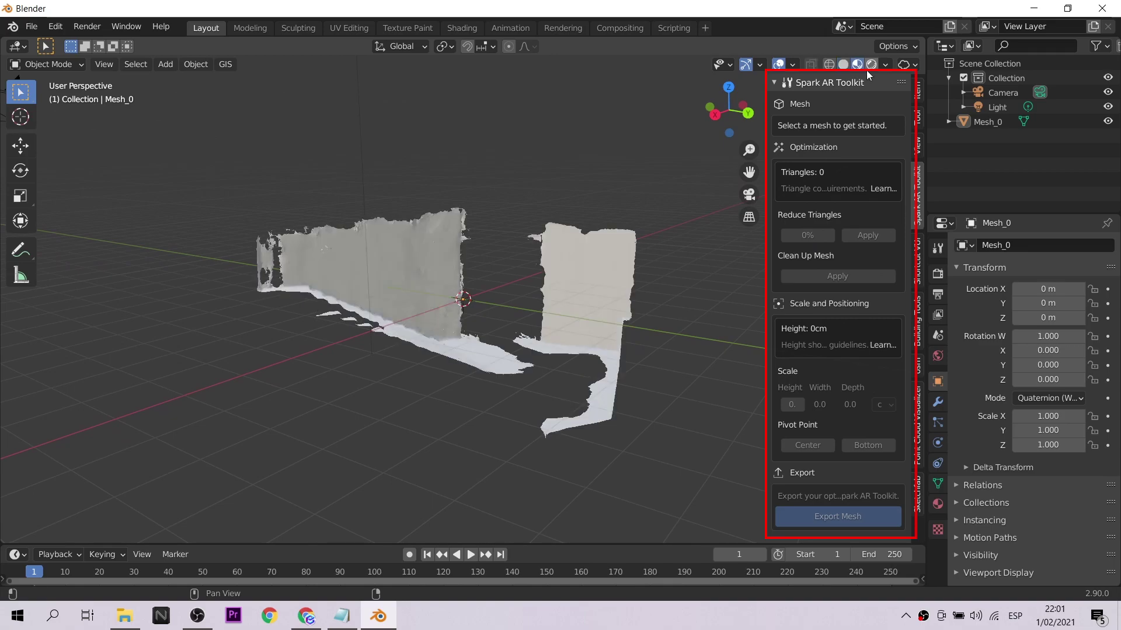
middle_drag(652, 339, 557, 324)
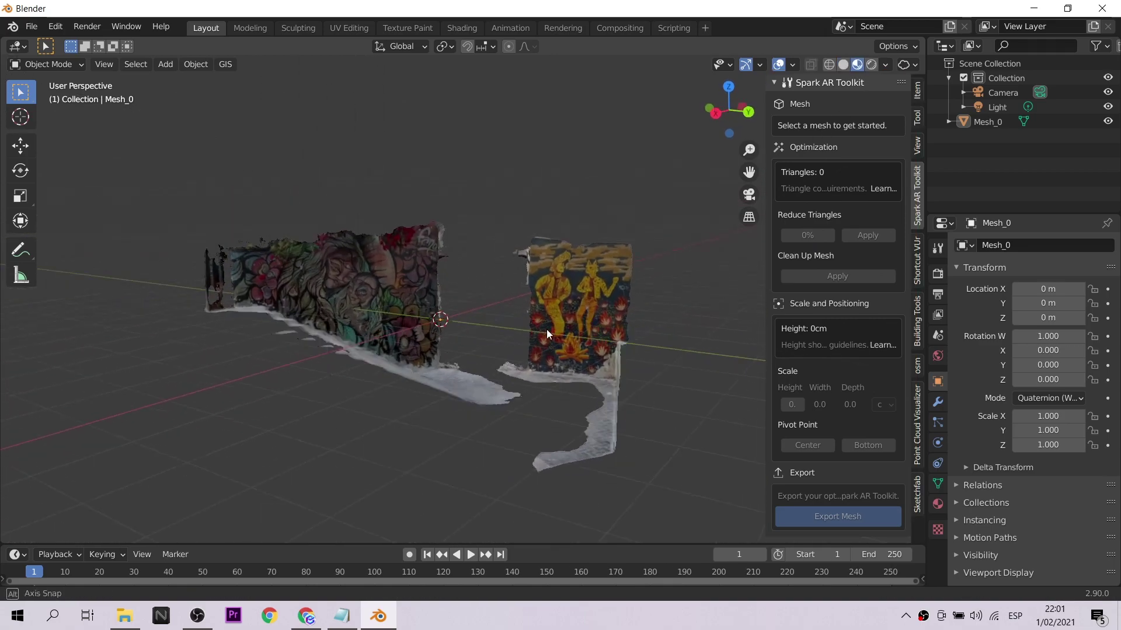
- Delete the long side wall and its leftover fragments from Mesh_0, keeping the campfire mural and the adjoining low wall
drag(143, 165, 515, 500)
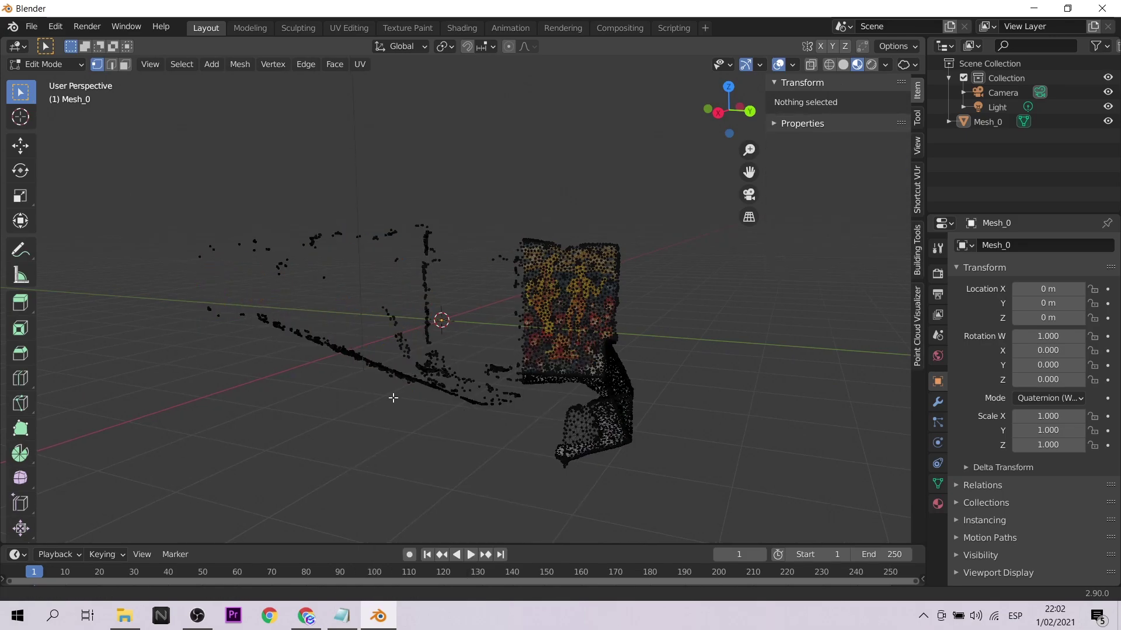
middle_drag(393, 398, 525, 391)
drag(368, 228, 603, 388)
key(x)
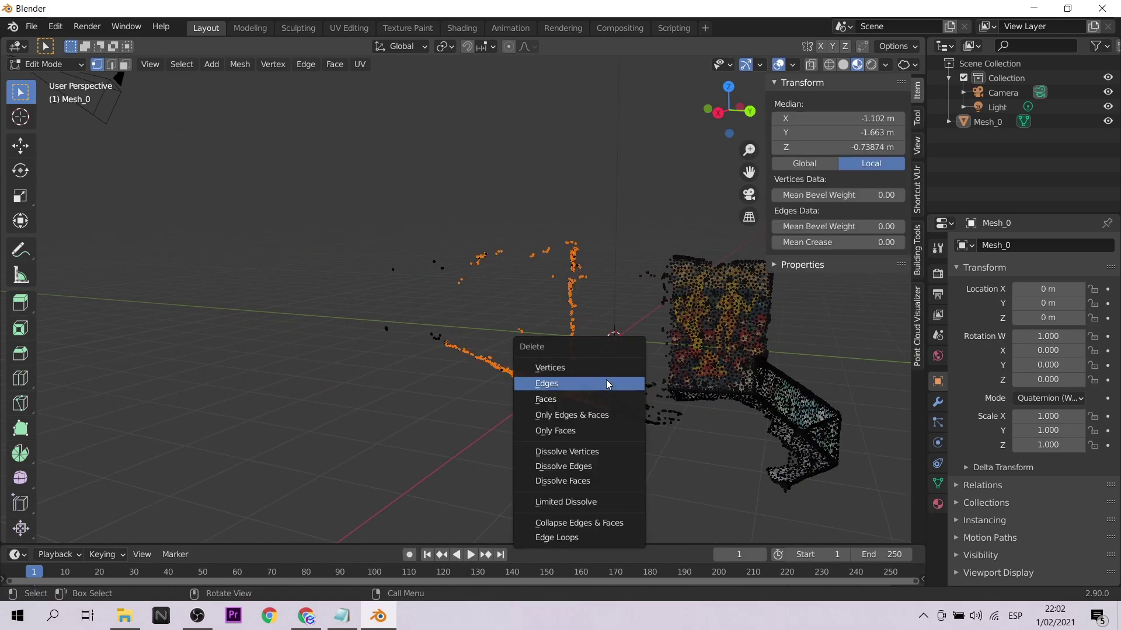
click(603, 385)
scroll(603, 388, up, 3)
key(x)
click(756, 433)
drag(725, 429, 776, 485)
middle_drag(777, 485, 700, 388)
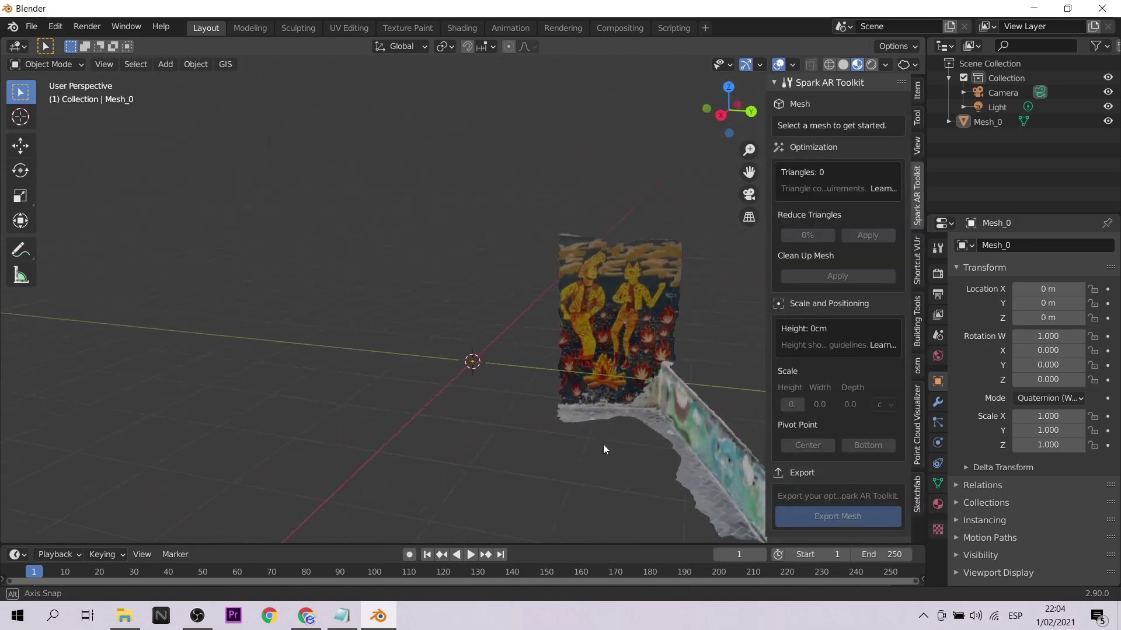
- Select the trimmed mural mesh and set its pivot point to the bottom with Spark AR Toolkit
middle_drag(603, 443, 457, 359)
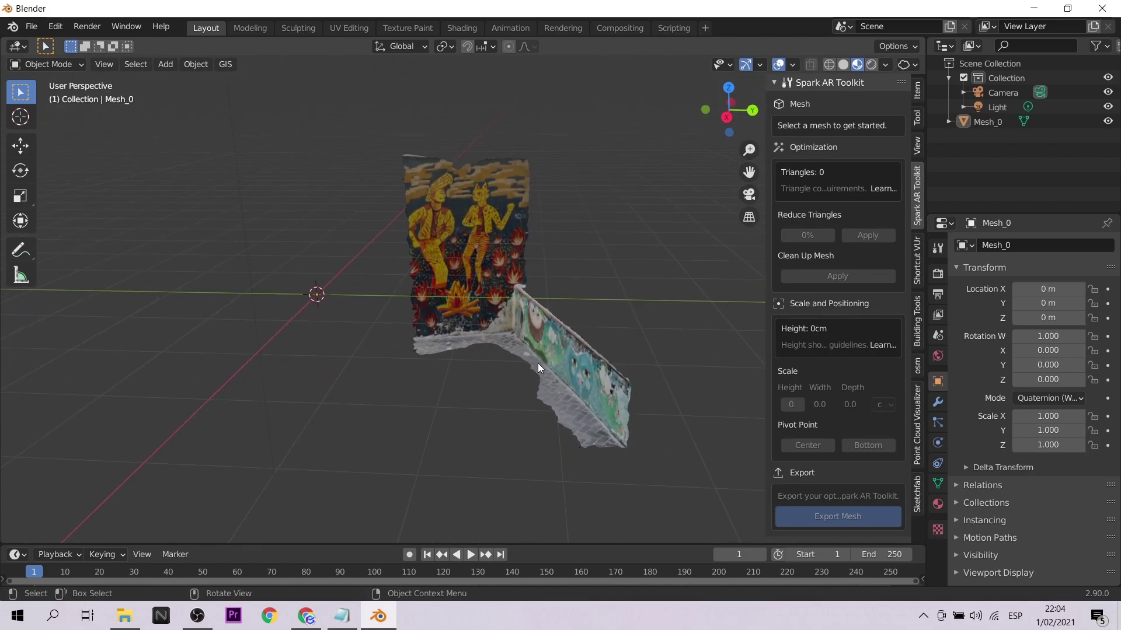
click(485, 226)
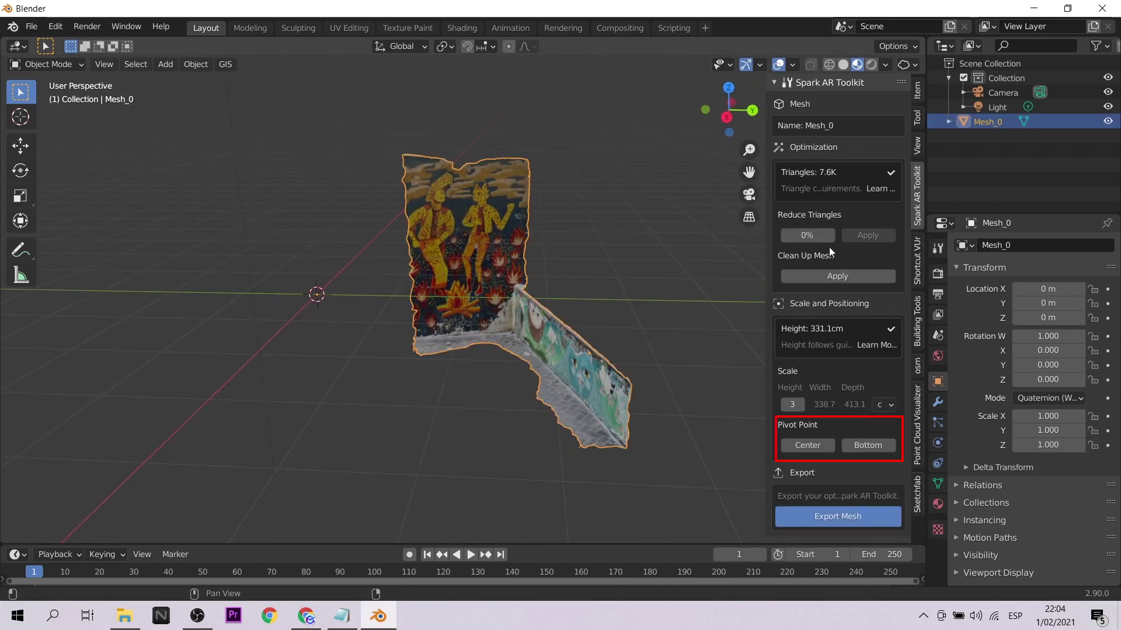
click(875, 446)
middle_drag(502, 392, 845, 515)
- Export the mesh with Spark AR Toolkit to the Spark AR - Lidar folder under the name mural
click(840, 516)
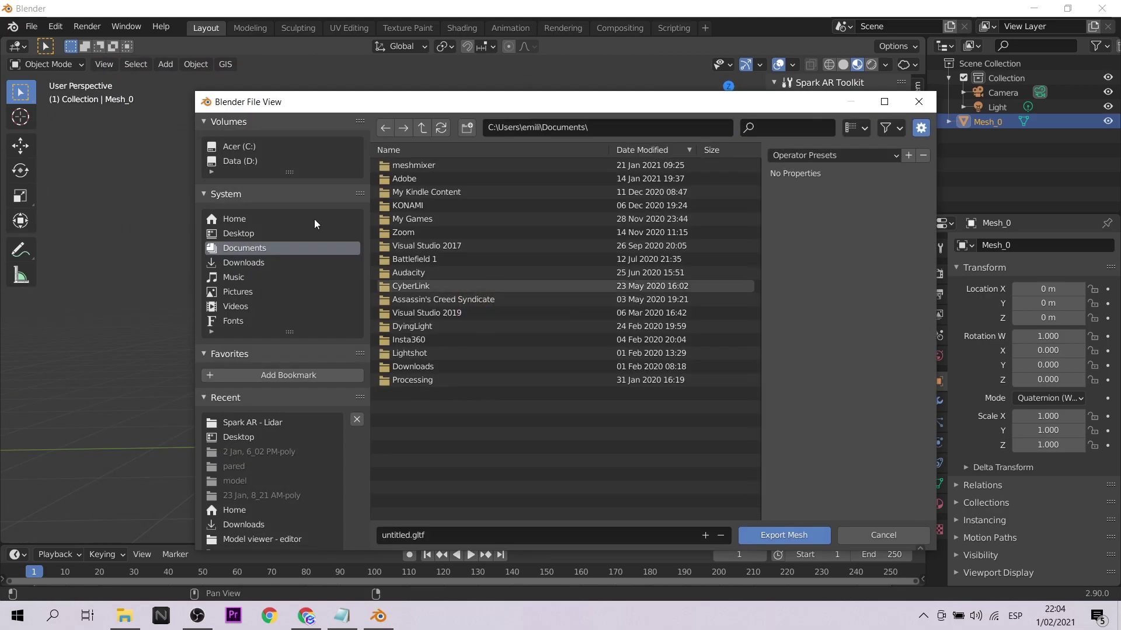
click(267, 422)
click(472, 535)
text(mural)
key(Return)
key(Return)
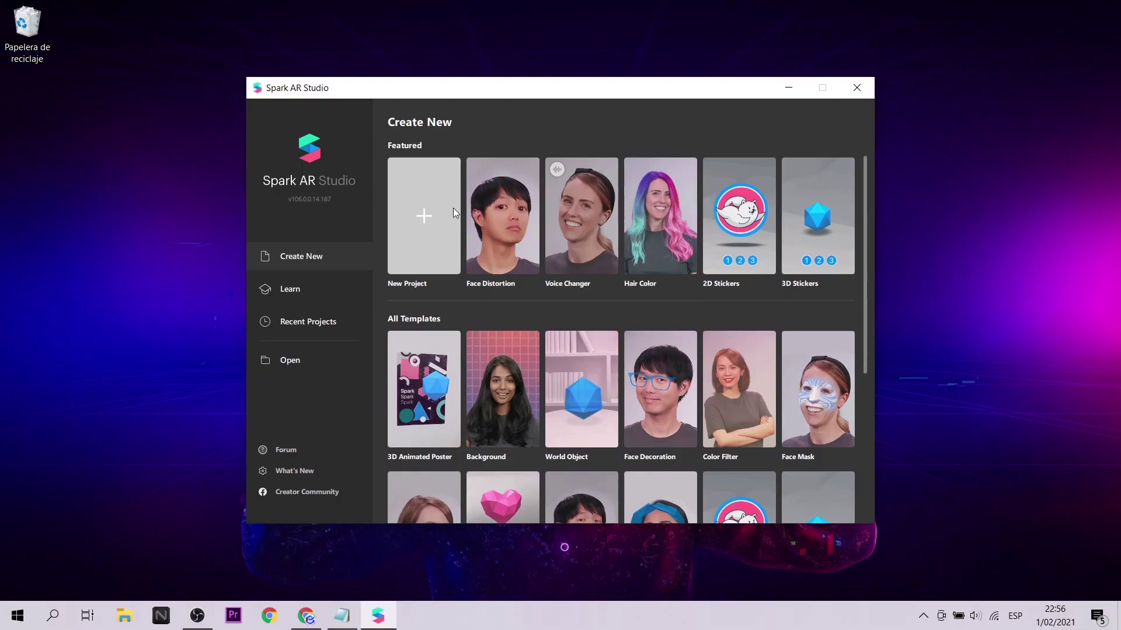
- Create a new Plane Tracking project in Spark AR Studio and maximize its window
click(428, 202)
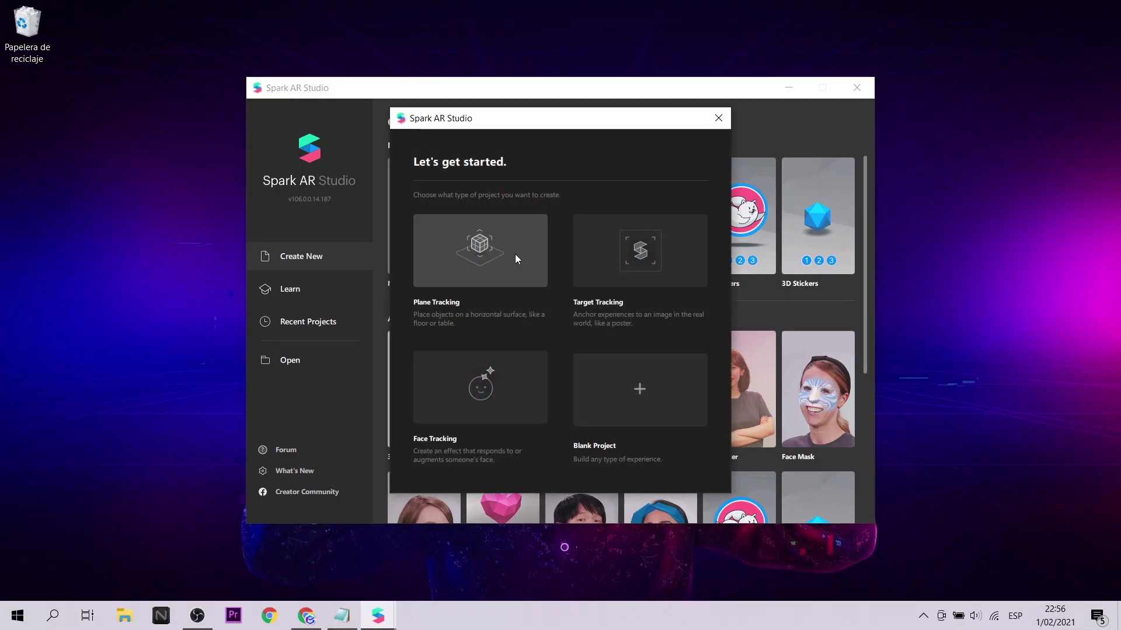
click(490, 261)
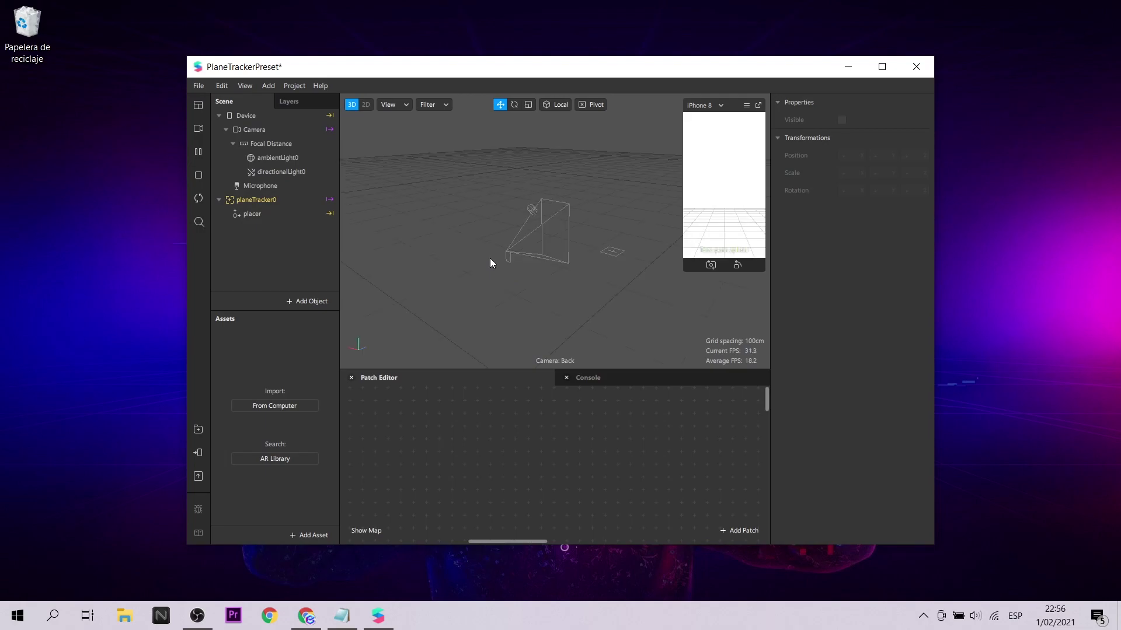
click(883, 68)
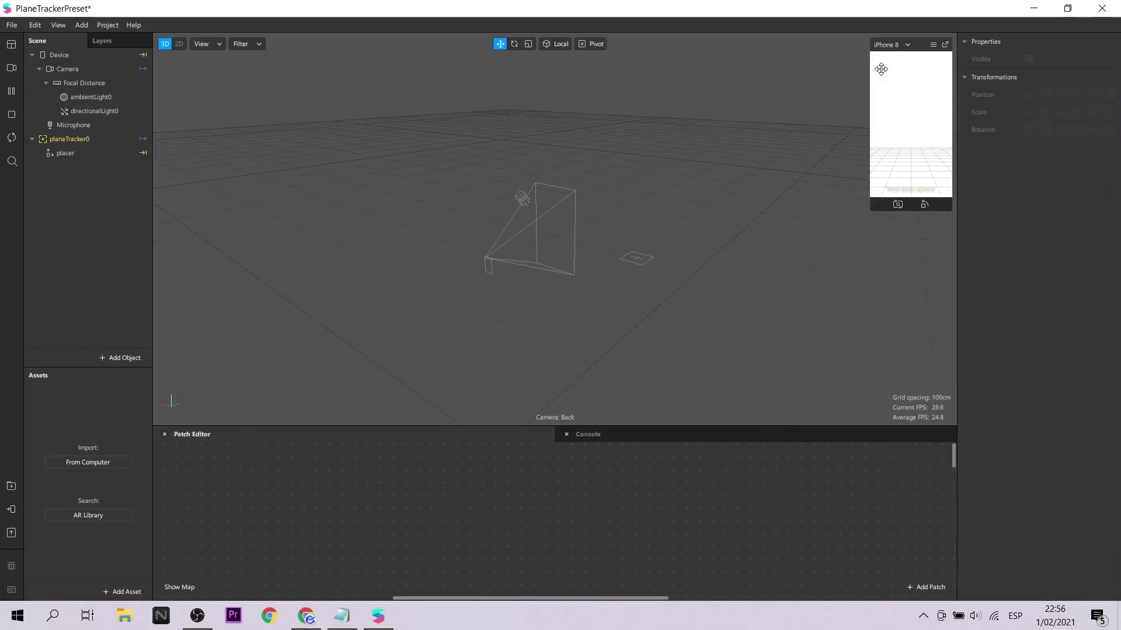
- Import the mural model from the computer and place it under the plane tracker's placer in the scene
click(94, 462)
click(256, 140)
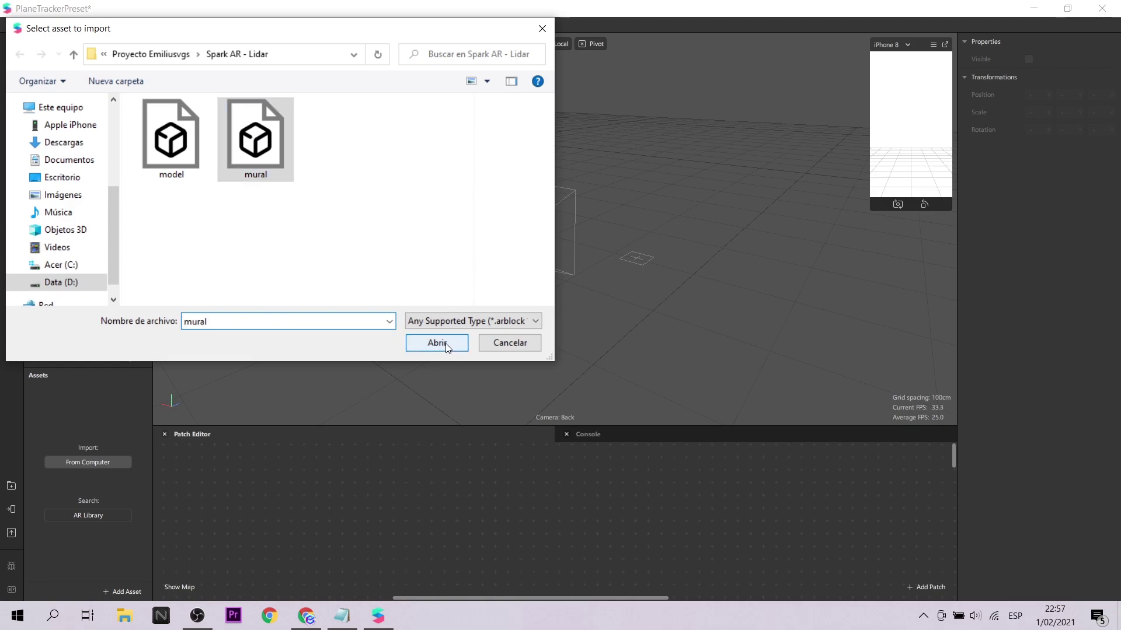
click(446, 344)
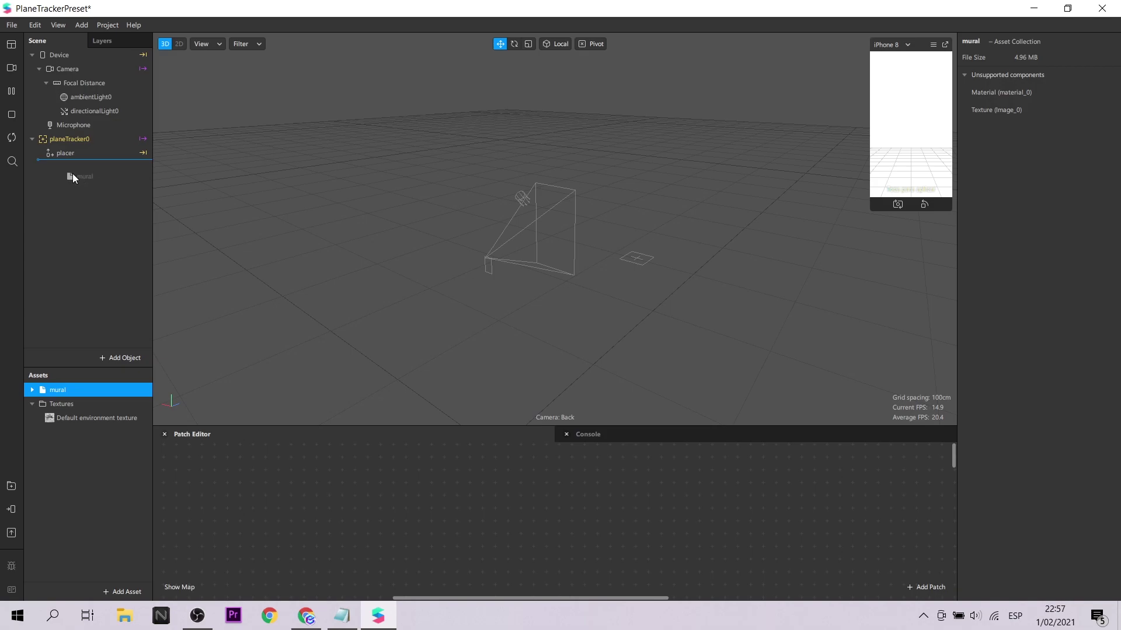
drag(70, 154, 70, 154)
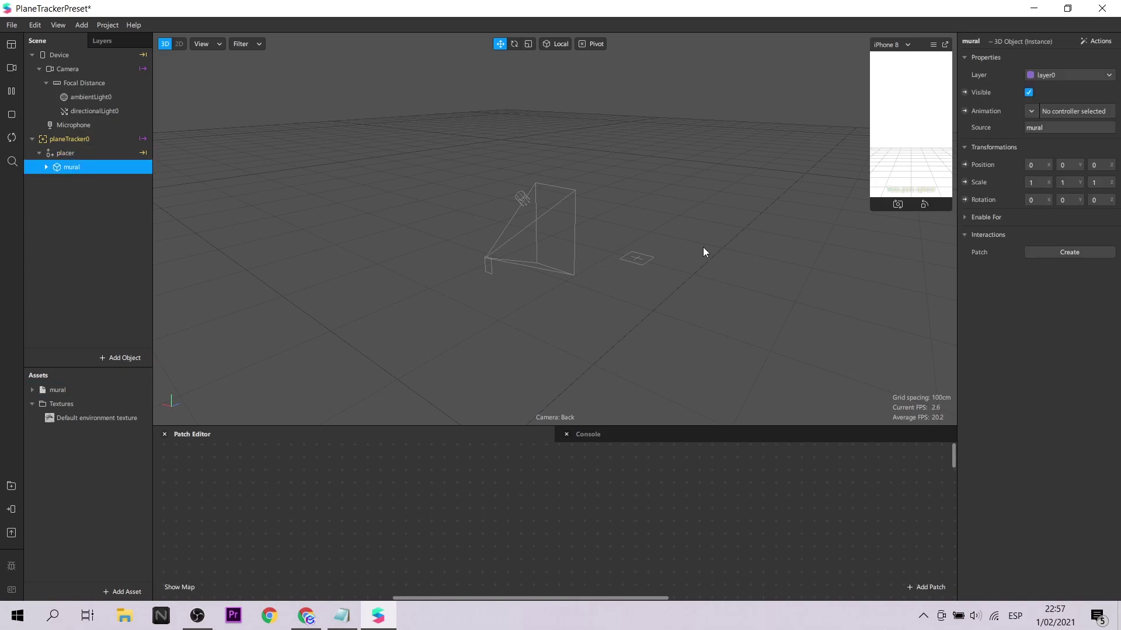
- Rotate the mural around its vertical axis to face the camera and select its Mesh_0 object
click(514, 44)
drag(663, 272, 603, 284)
mouse_move(723, 317)
alt+mouse_down()
mouse_move(771, 318)
mouse_move(813, 281)
mouse_move(788, 259)
mouse_move(758, 342)
mouse_move(724, 322)
alt+mouse_up()
key(Right)
click(65, 183)
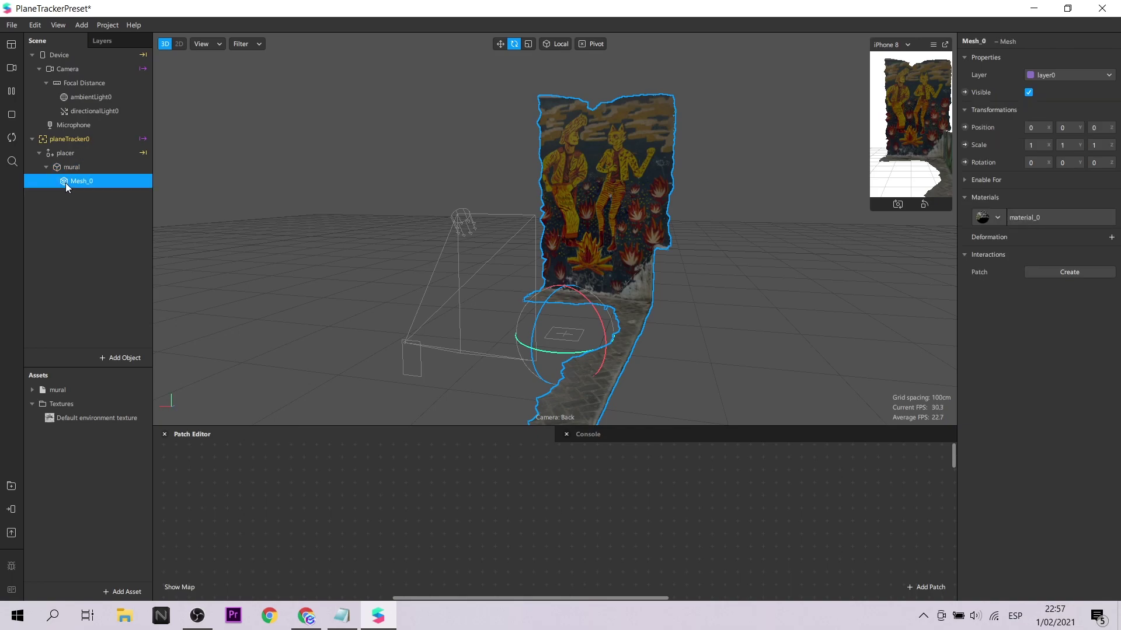
- Expand the mural asset and inspect the properties of Texture 0 and material_0
click(33, 390)
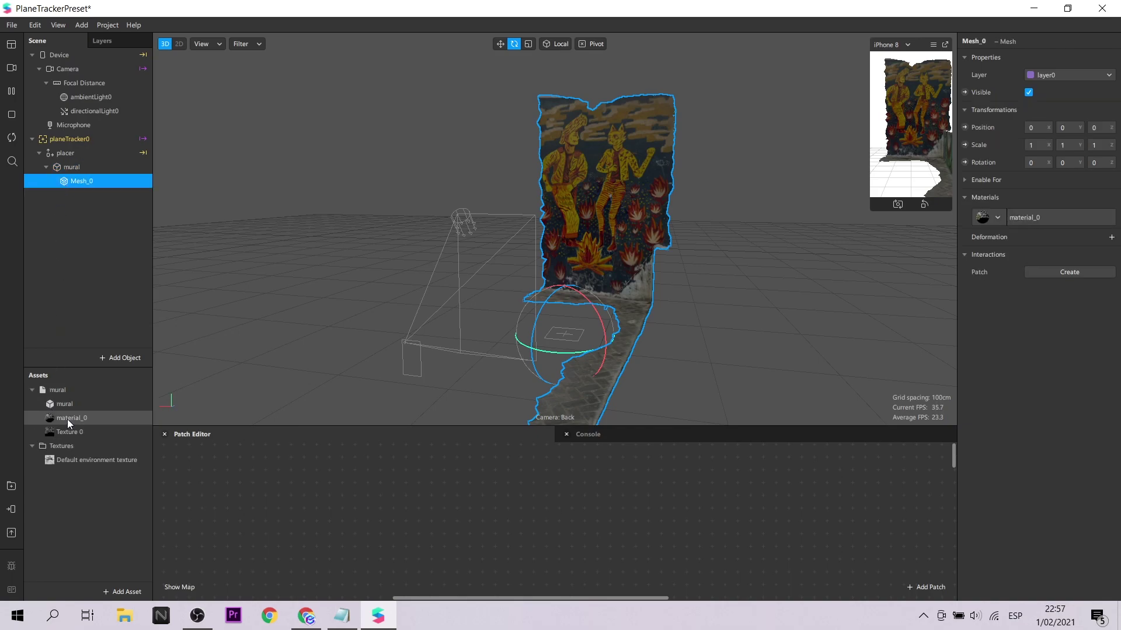
click(67, 419)
click(68, 432)
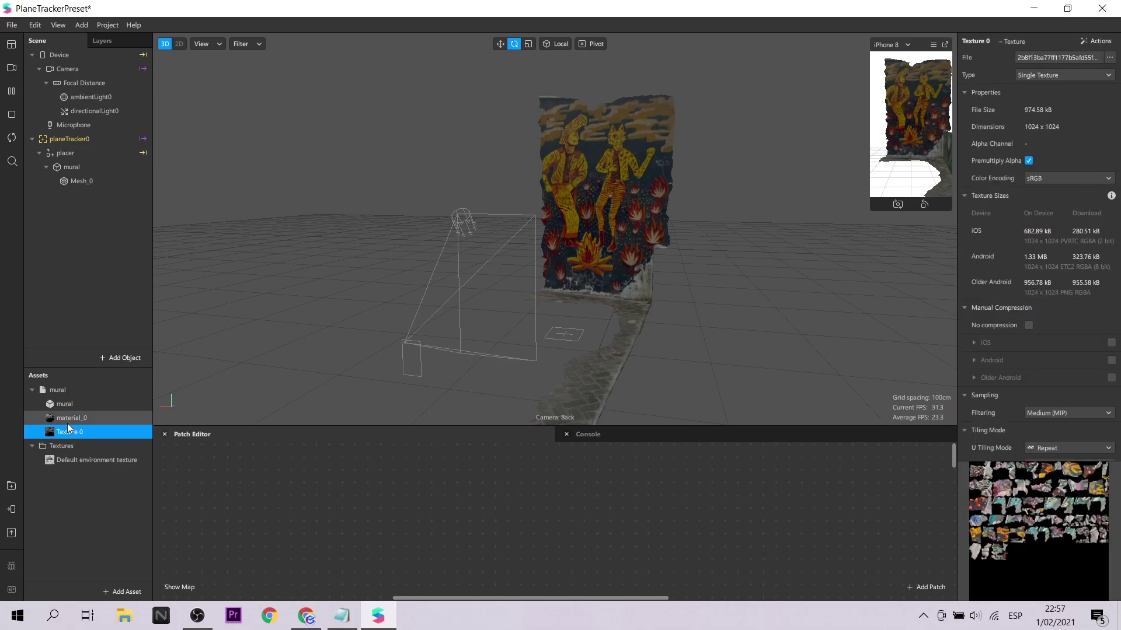
click(68, 422)
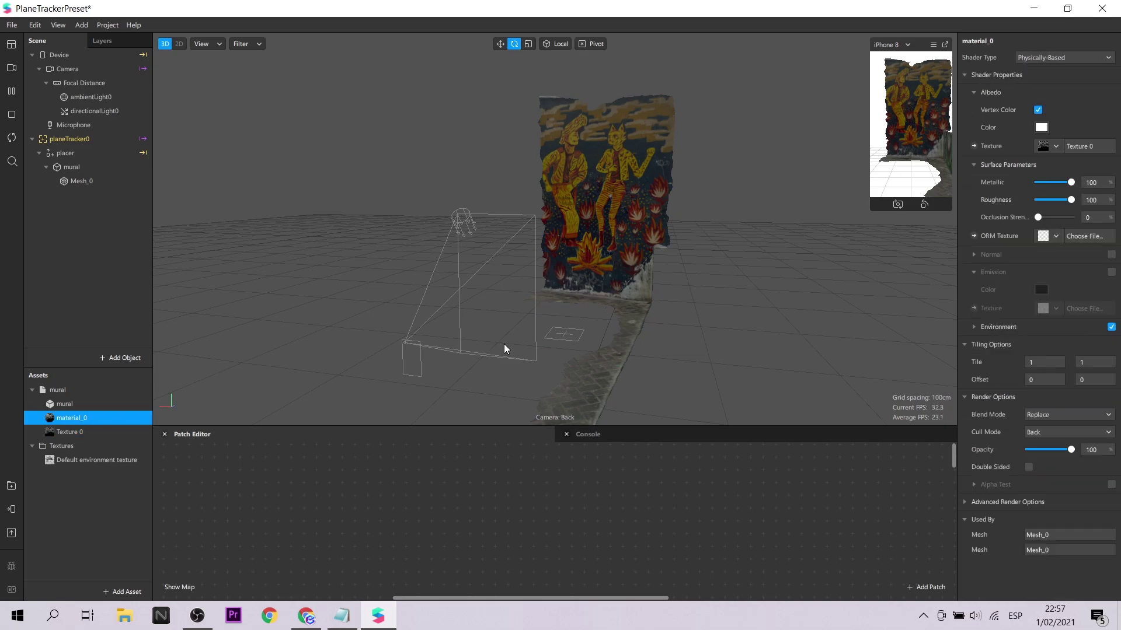
- Set material_0's shader type to Physically-Based, with Metallic 2, Roughness 0 and Occlusion Strength 19
click(1077, 57)
click(1073, 60)
click(1067, 58)
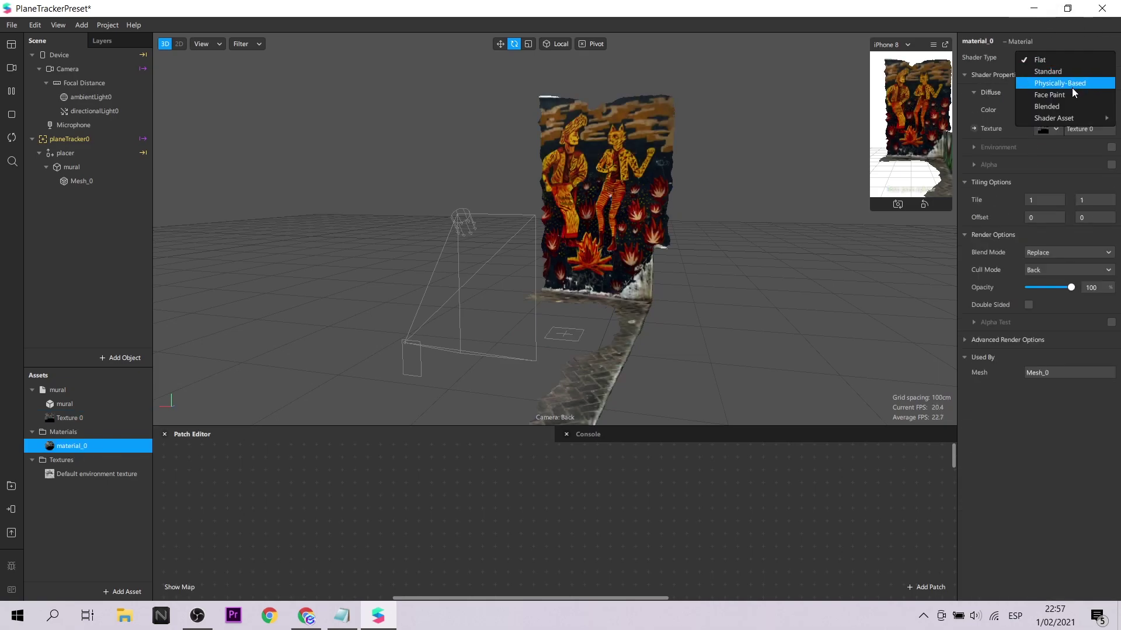
click(1073, 86)
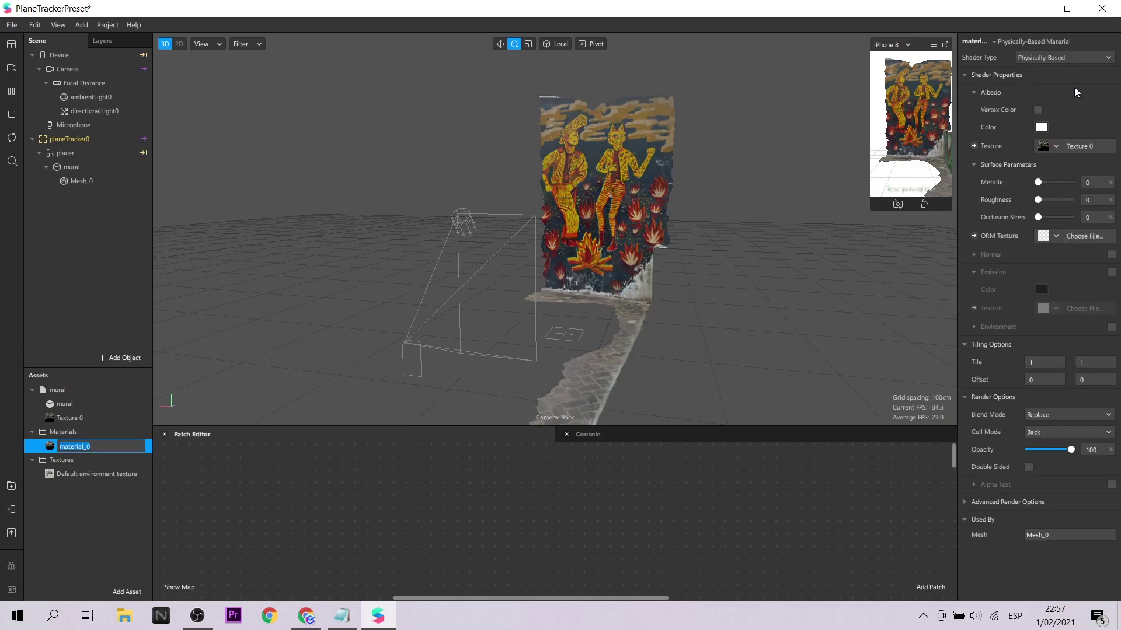
mouse_move(1040, 183)
mouse_down()
mouse_move(1069, 182)
mouse_move(1033, 189)
mouse_up()
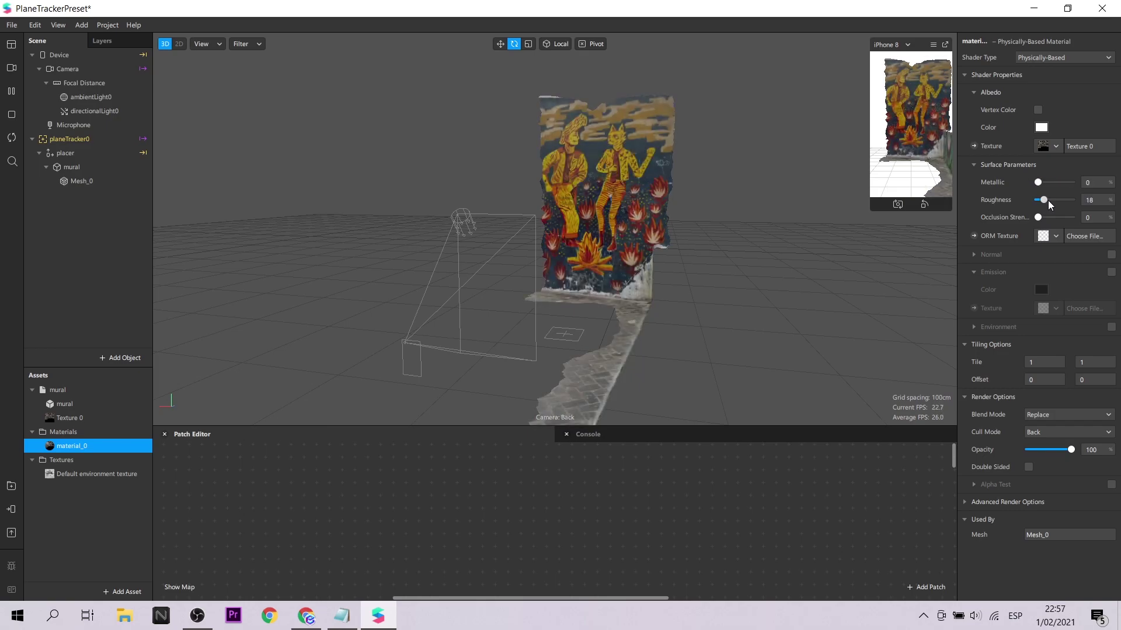
- Move the mural object along the ground plane to a position of about X -0.15, Y 0, Z -0.04
alt+drag(671, 316, 626, 282)
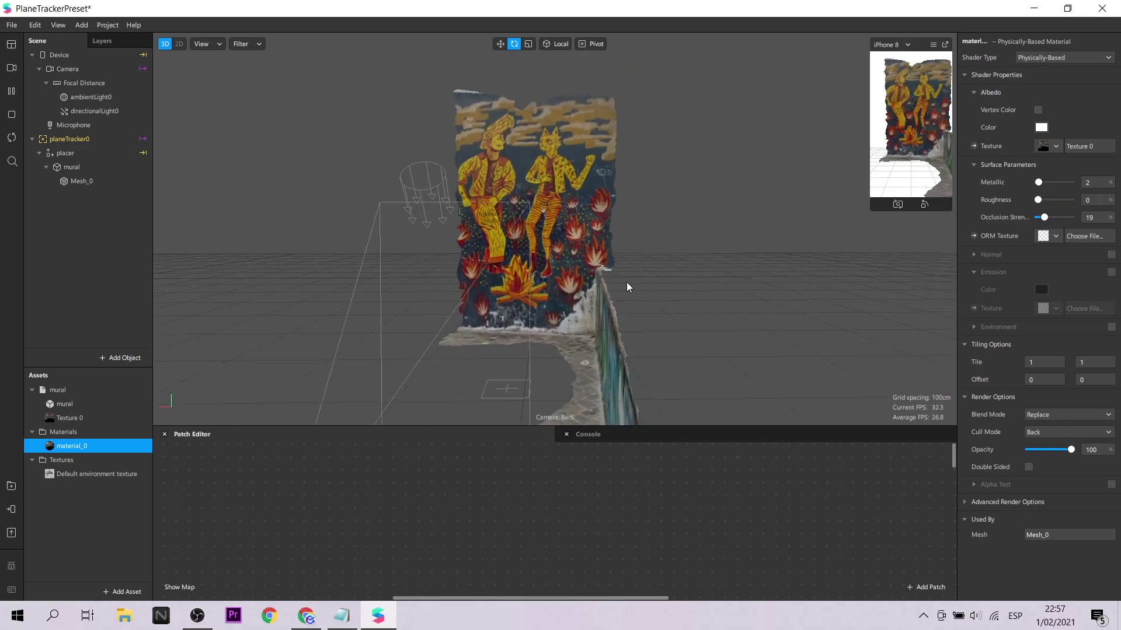
scroll(584, 282, down, 3)
key(w)
click(503, 282)
alt+drag(503, 283, 602, 344)
click(585, 283)
drag(516, 302, 439, 269)
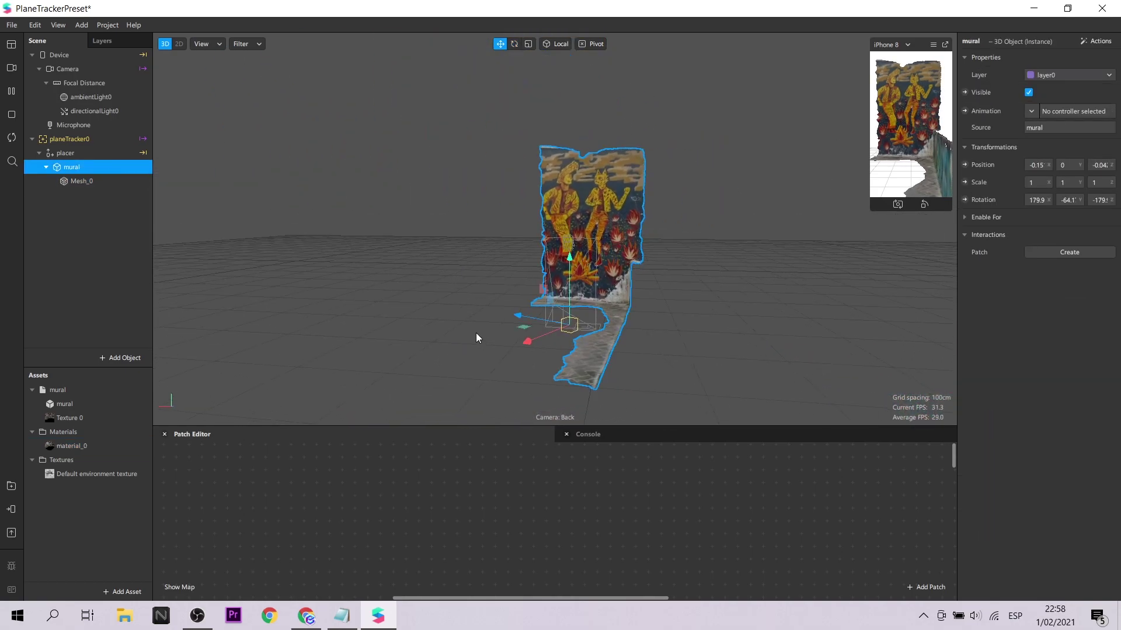
- Make material_0 double-sided and inspect the mural's side wall
click(65, 153)
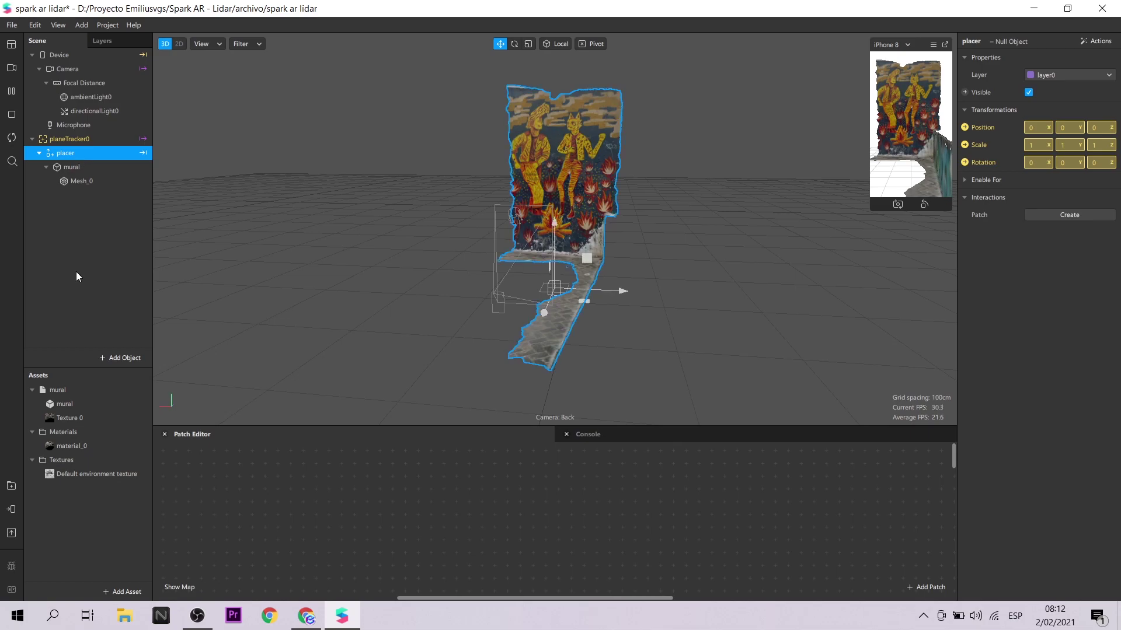
click(78, 442)
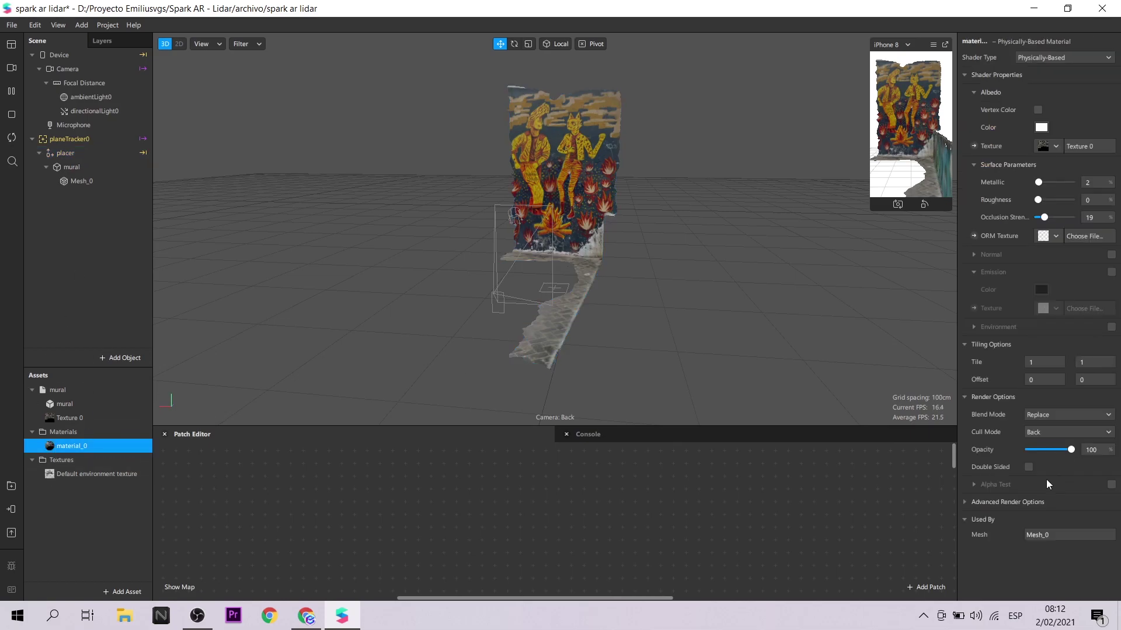
click(1029, 467)
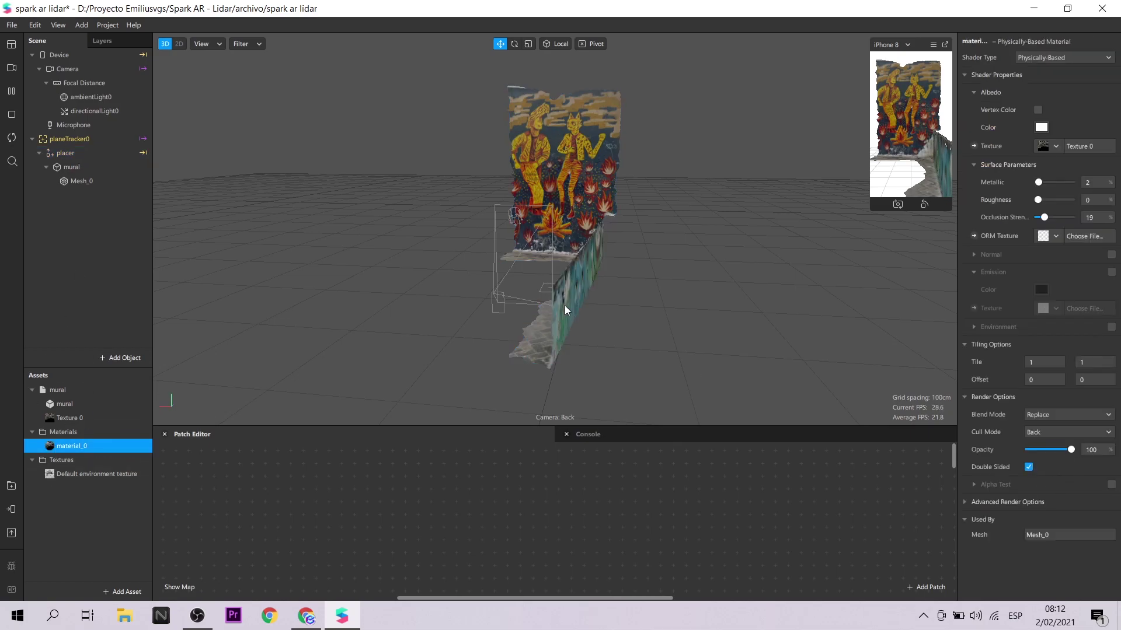
right_drag(640, 339, 581, 309)
scroll(541, 295, up, 1)
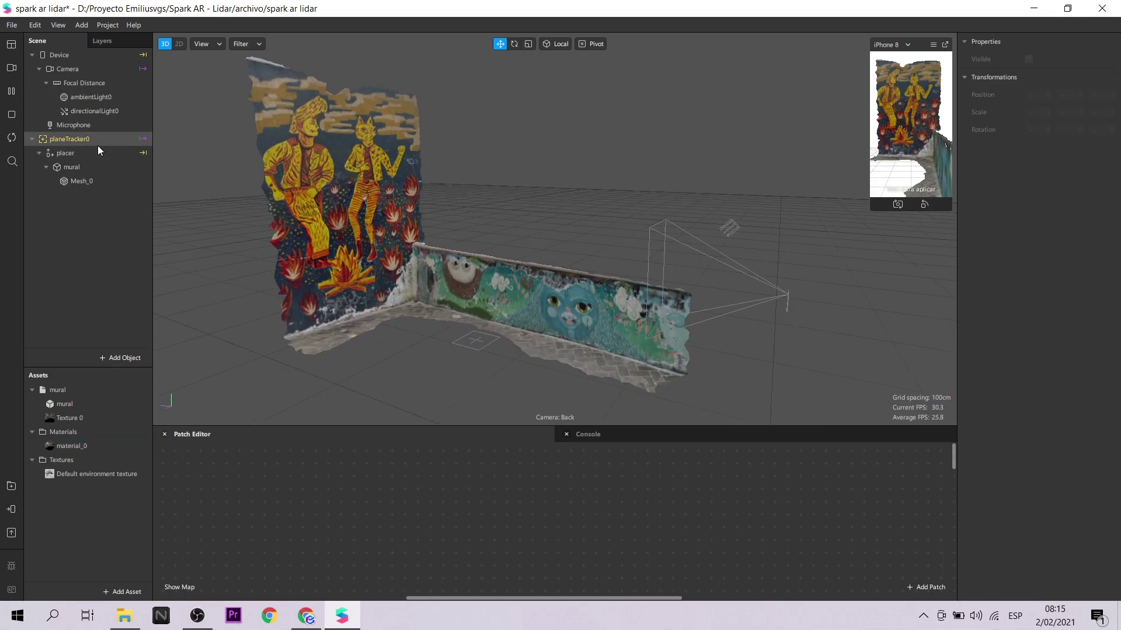
- Add a directional light under the placer and nudge it to about 0.028, 0.270, 0.279
click(96, 153)
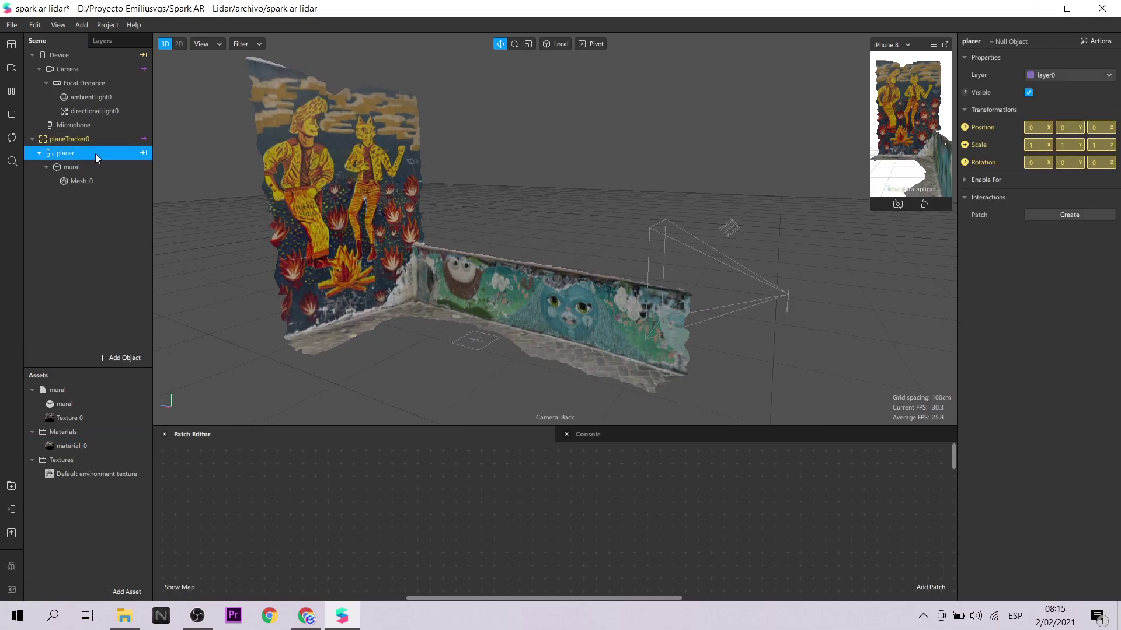
right_click(96, 154)
mouse_move(147, 164)
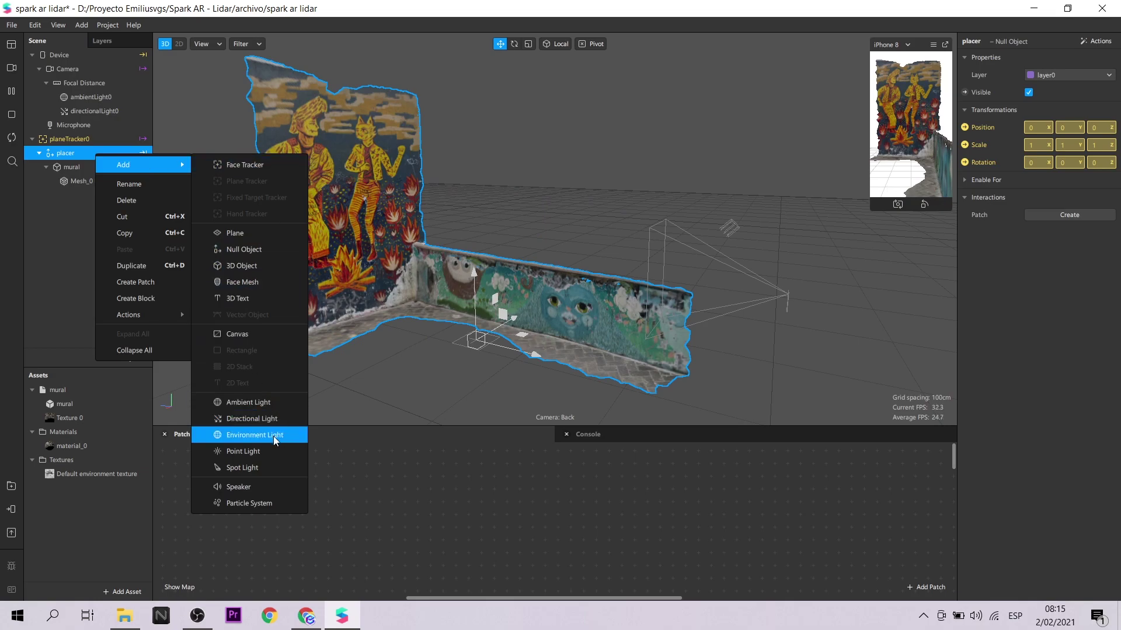
click(252, 419)
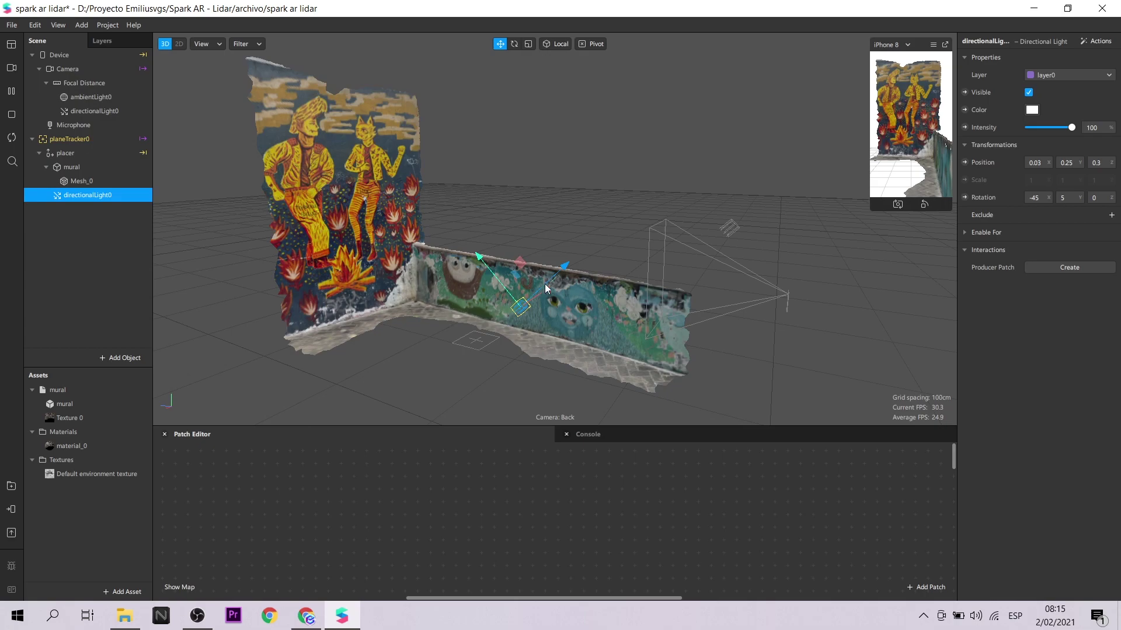
mouse_move(484, 271)
mouse_down()
mouse_move(446, 229)
mouse_move(482, 268)
mouse_up()
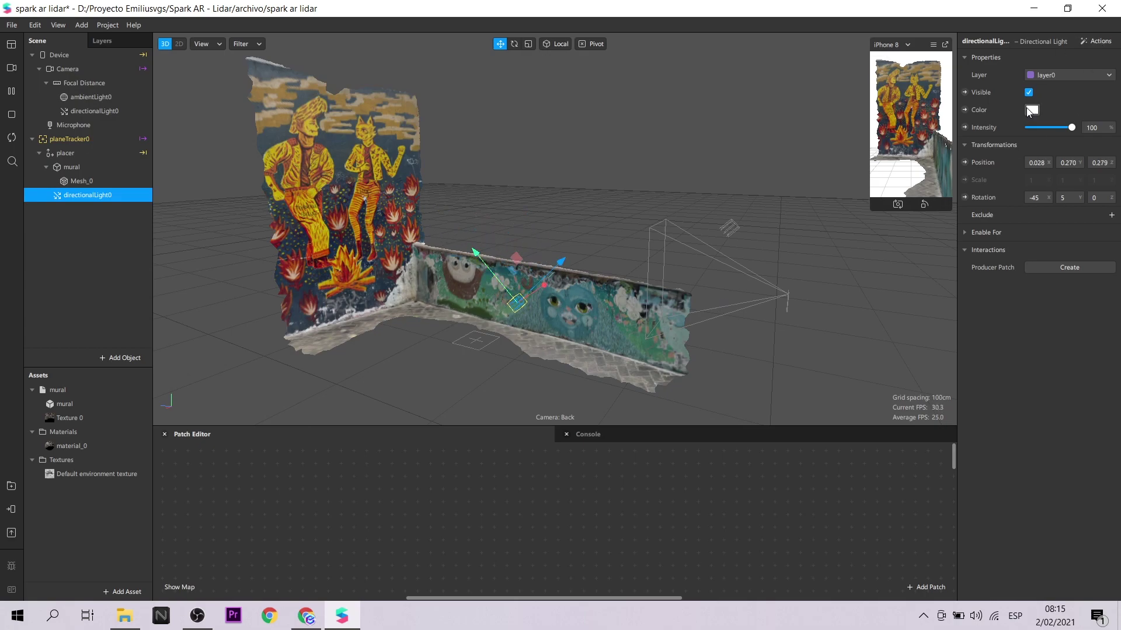
- Set the new directional light's color to red (#ff0000)
click(1031, 110)
click(437, 245)
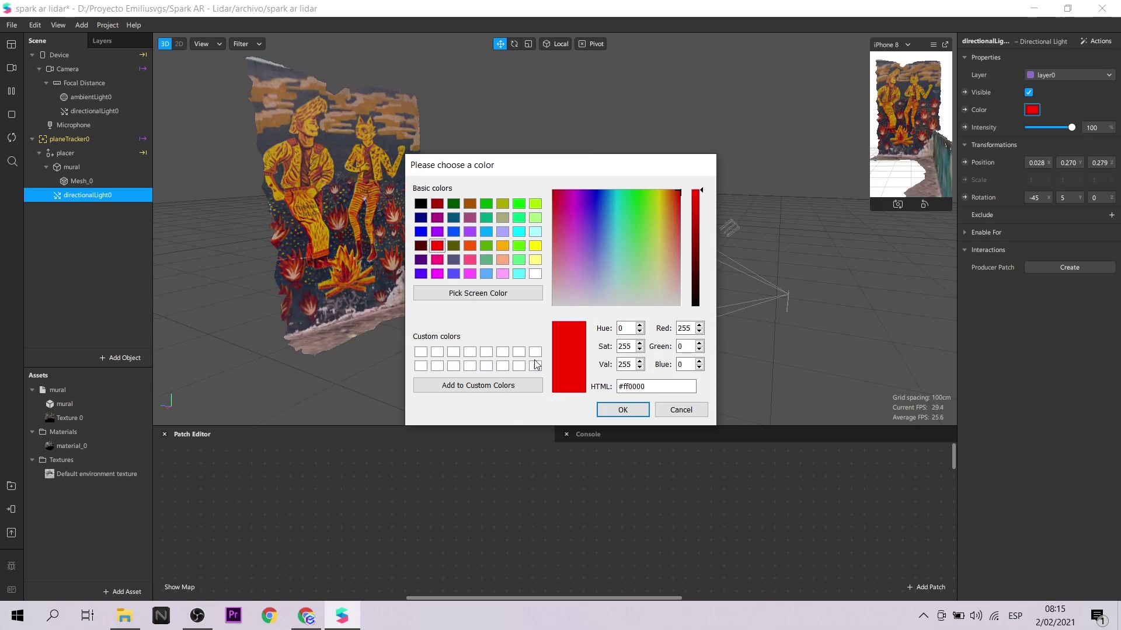
click(622, 409)
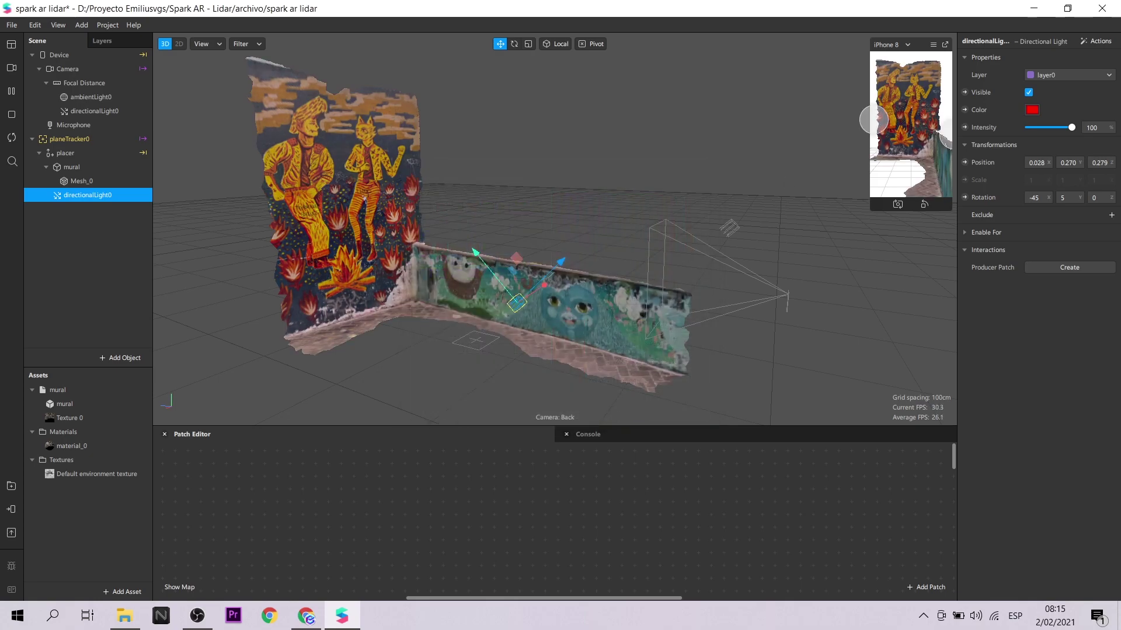
- Apply a Spin animation to the red directional light and set its loop duration to 5 seconds
click(1105, 43)
mouse_move(1070, 63)
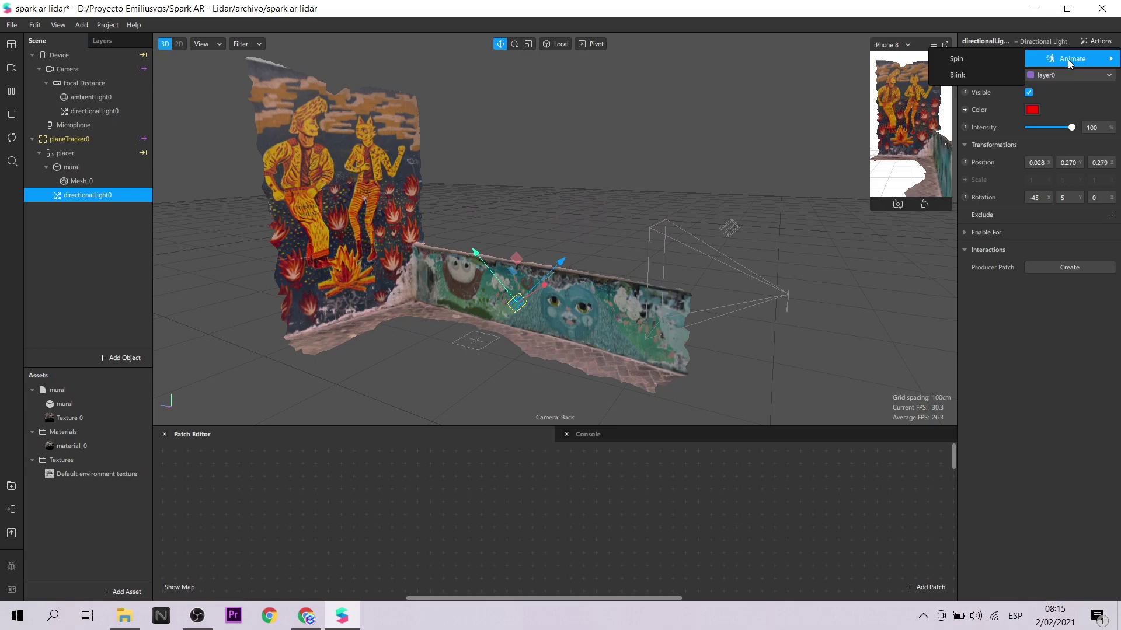
click(989, 59)
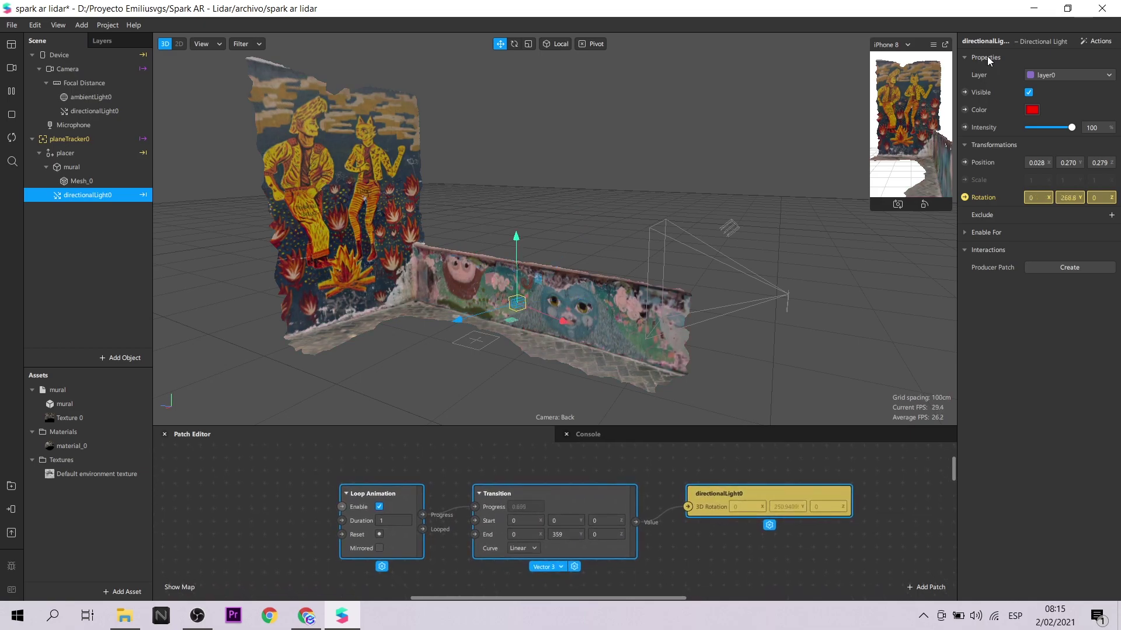
click(402, 522)
text(5)
key(Return)
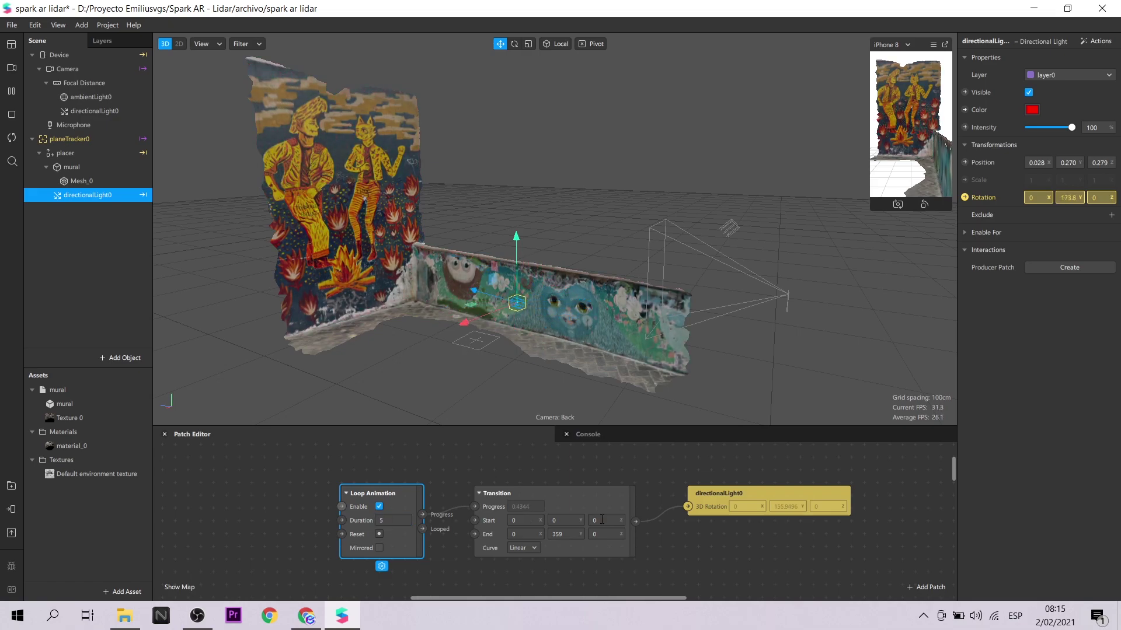
- Set the red light's rotation transition to start at 20 and end at 70 on the Z axis
click(601, 520)
text(20)
click(592, 531)
text(70)
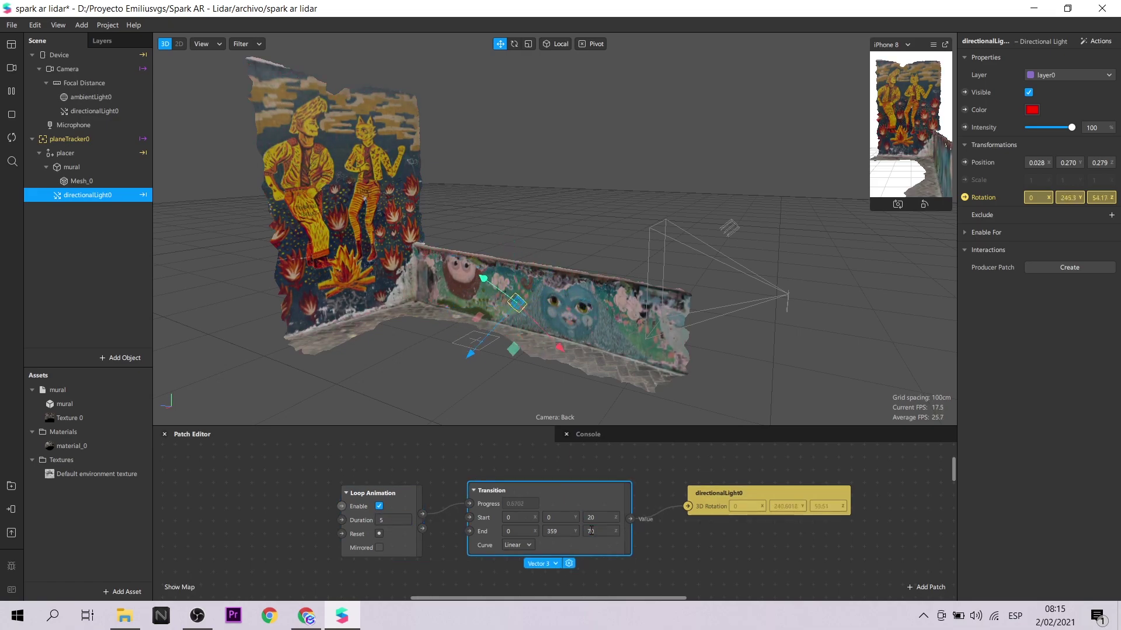
- Add a second directional light under the placer
click(88, 154)
right_click(87, 154)
mouse_move(148, 165)
click(272, 419)
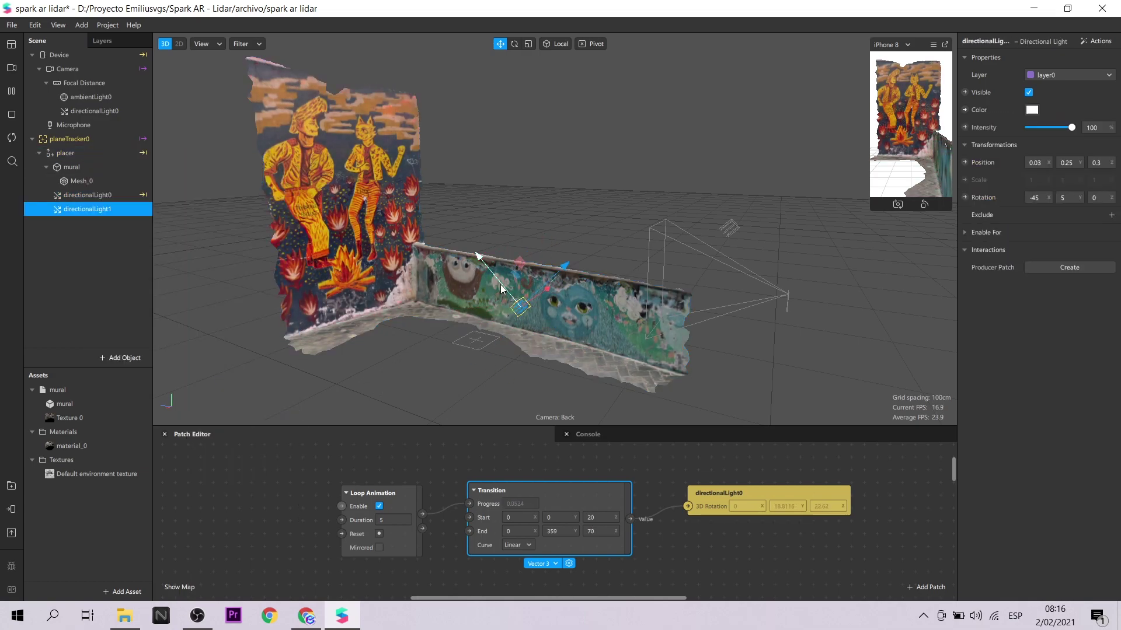
- Set the second directional light's color to dark purple (#55007f)
click(1031, 109)
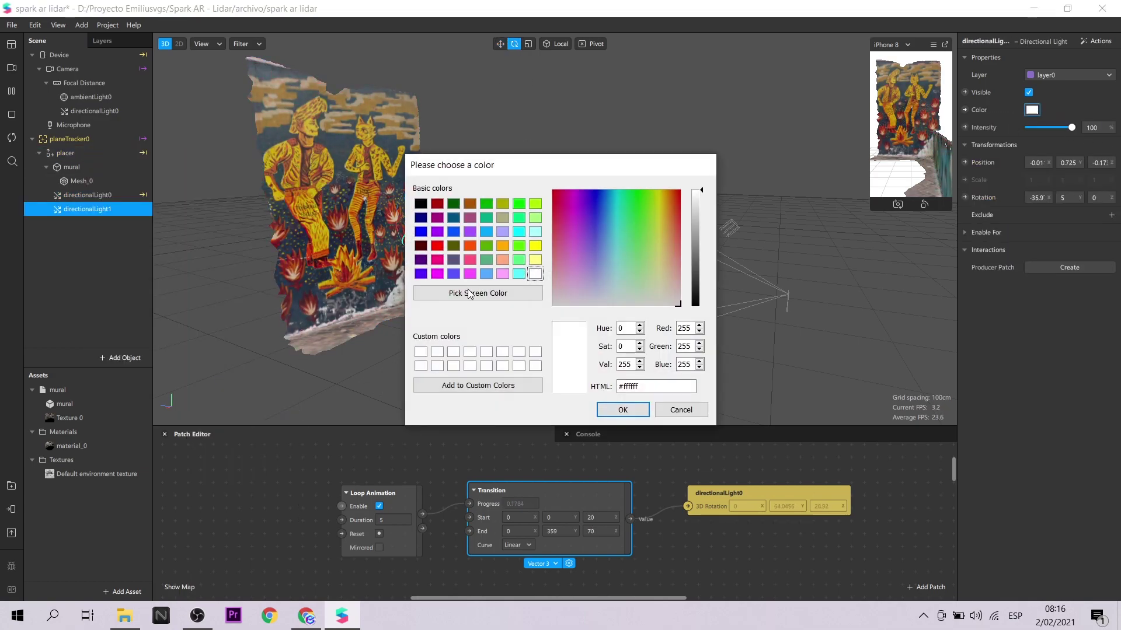
click(421, 260)
click(635, 410)
- Set the second directional light's color to yellow
click(1031, 110)
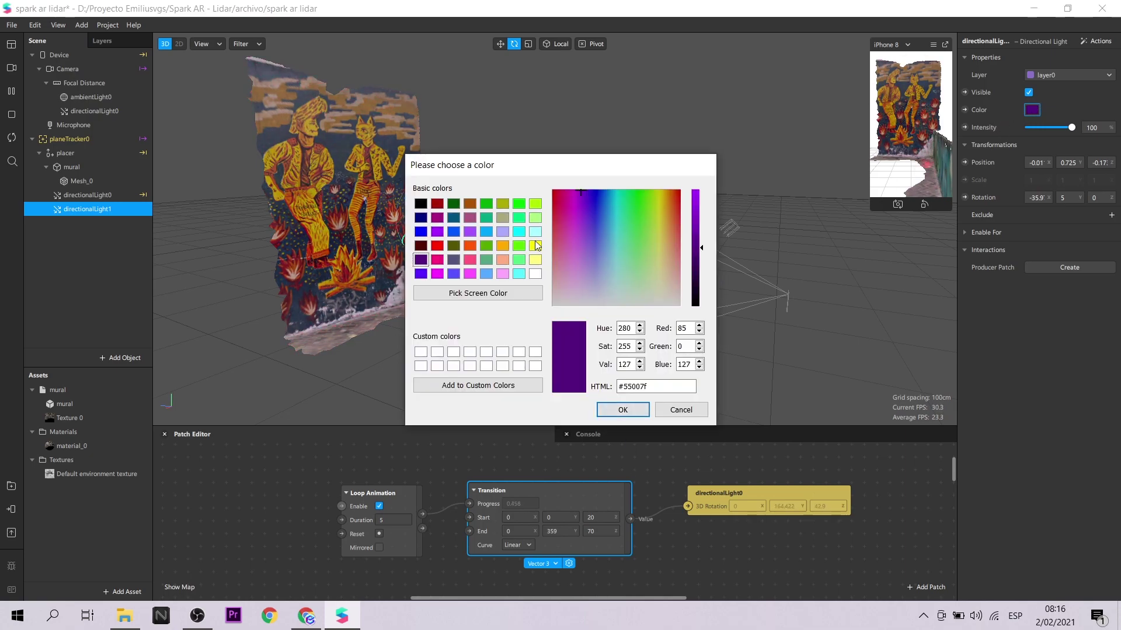
click(535, 245)
click(623, 409)
- Apply a Spin animation to the yellow directional light and set its loop duration to 4 seconds
click(1096, 41)
click(1099, 56)
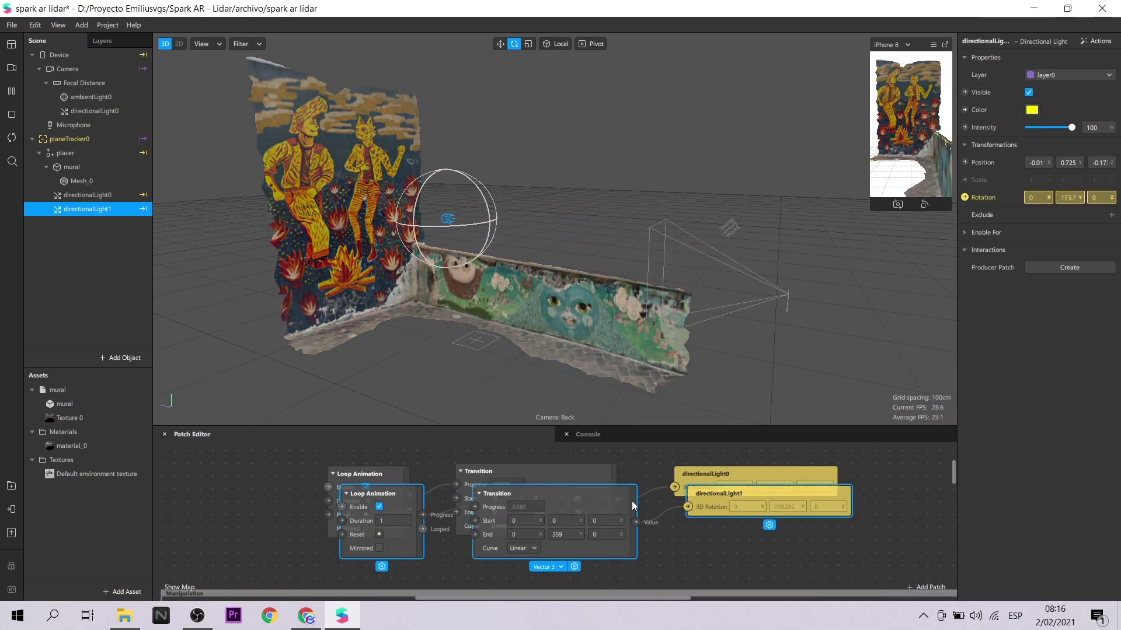
scroll(648, 482, up, 1)
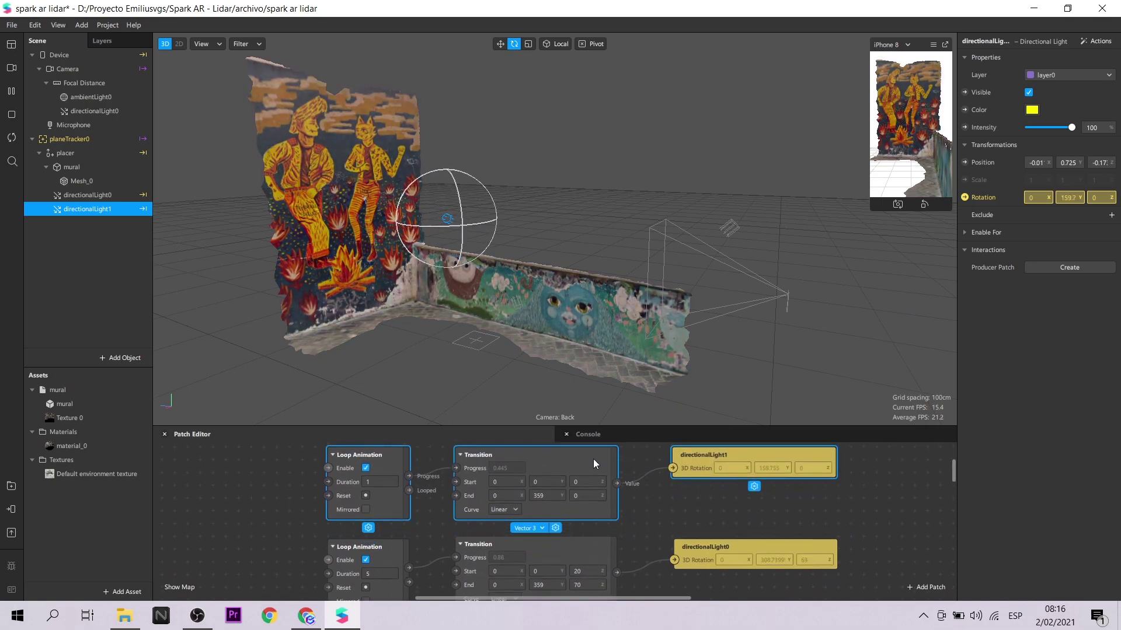
click(375, 482)
text(4)
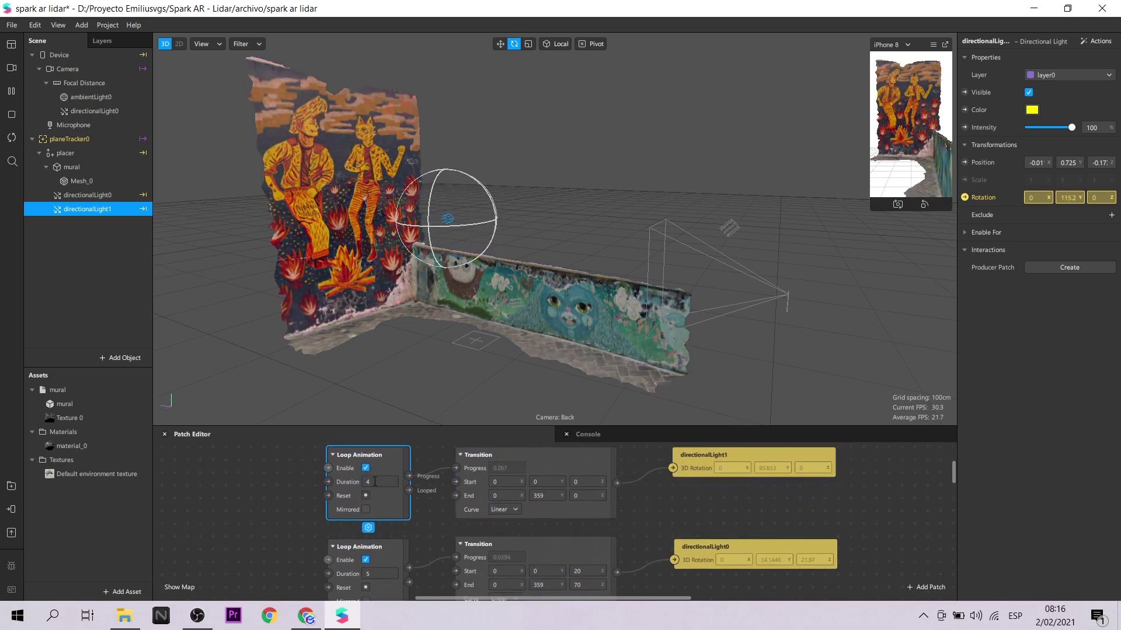
- Set the yellow light's rotation transition to start at 10 and end at 100 on the X axis
click(500, 481)
text(10)
click(503, 493)
text(1)
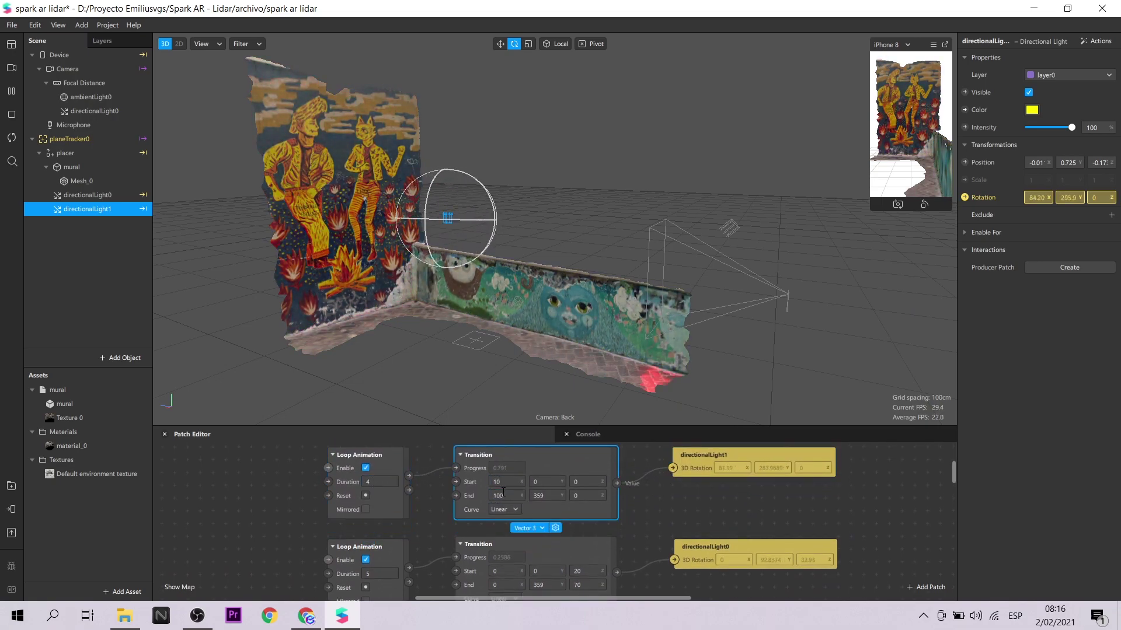
text(40)
click(471, 489)
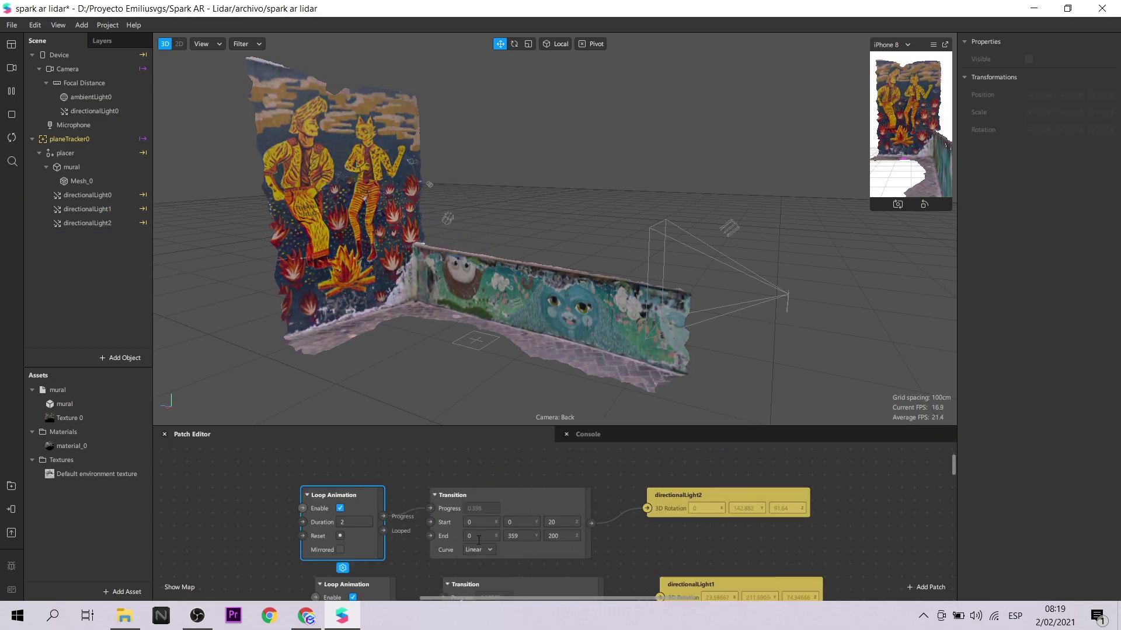
- Set the X end value of directionalLight2's rotation transition to -20
click(479, 536)
text(-20)
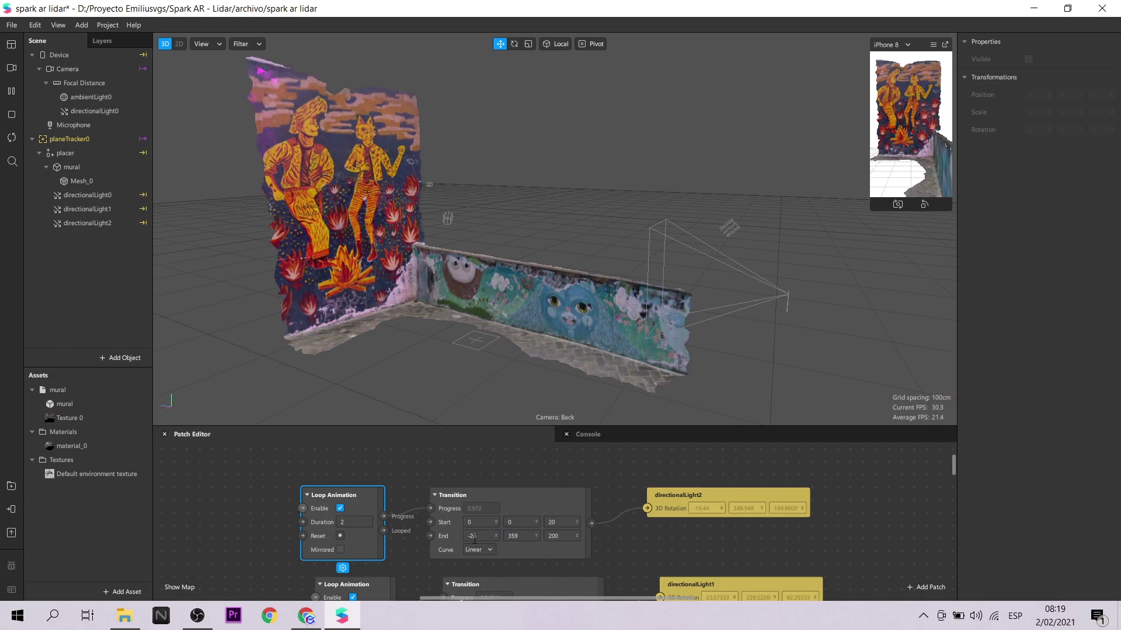
click(751, 501)
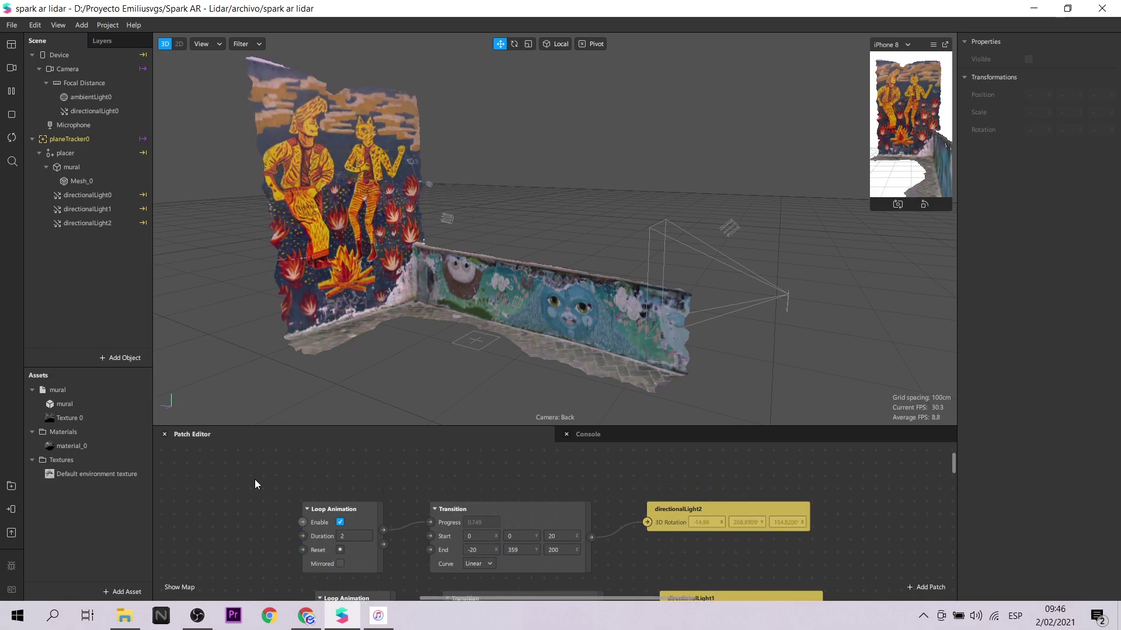
- Search the AR Library for "disco" and show all matching 3D objects
click(11, 489)
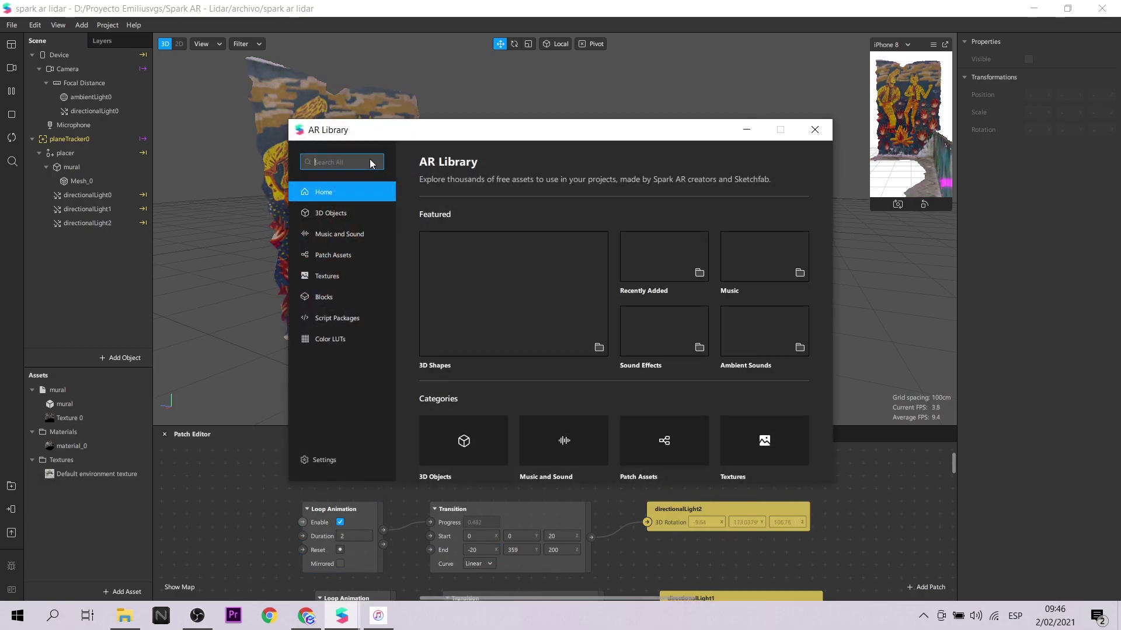
click(357, 162)
text(disco)
key(Return)
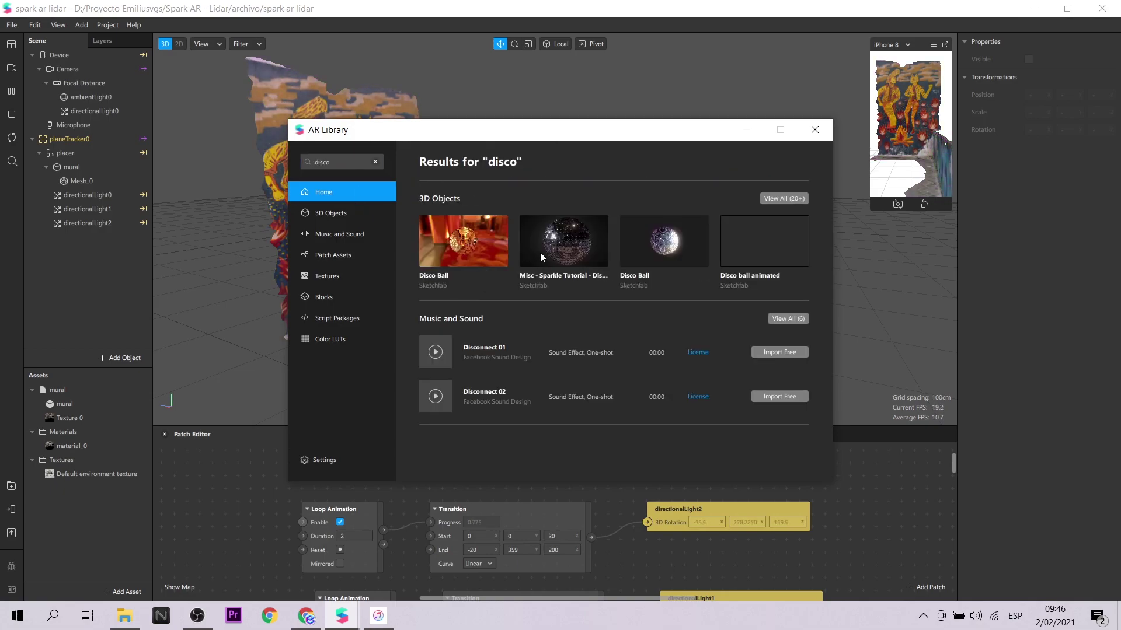
click(783, 199)
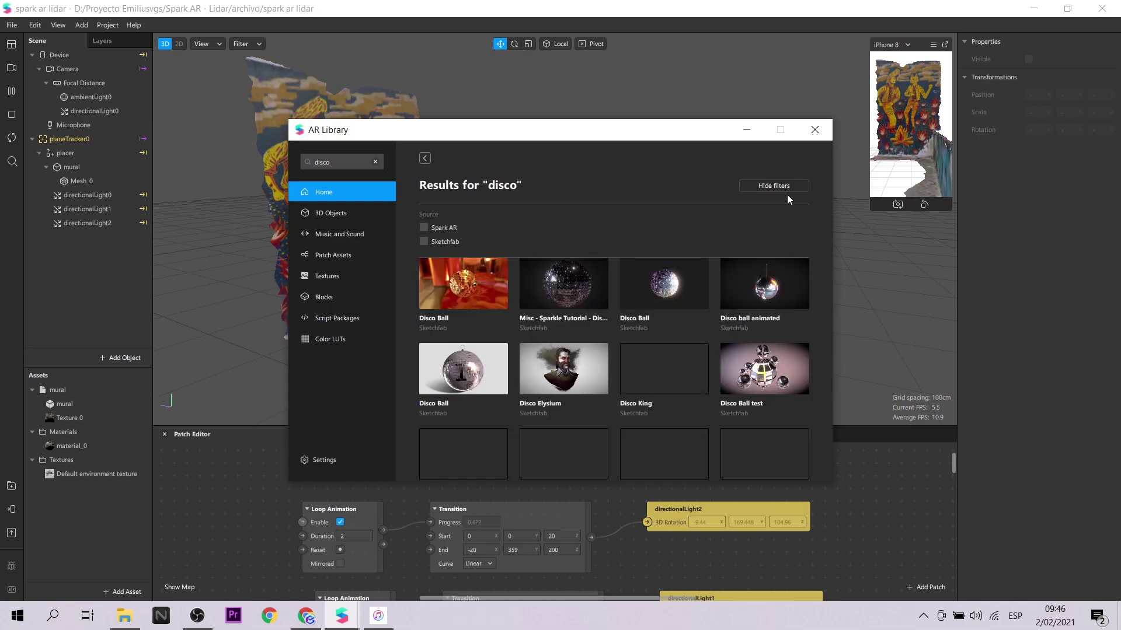
- Import the mozillareality Disco Ball model from the AR Library and place it under the placer in the scene
click(470, 421)
click(790, 187)
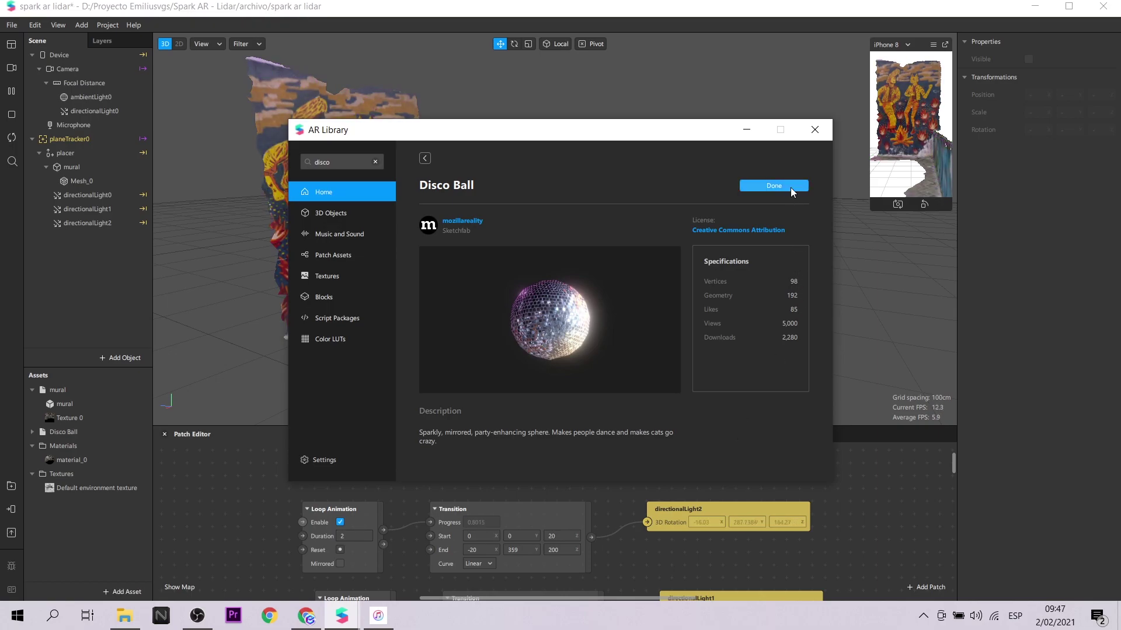
click(813, 130)
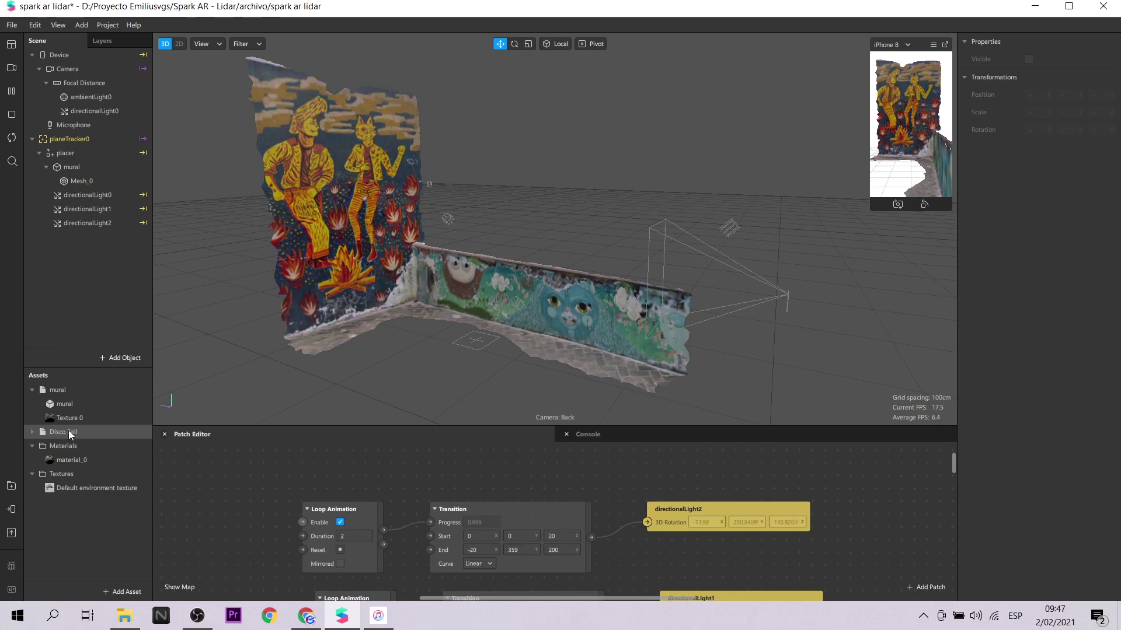
drag(94, 167, 87, 151)
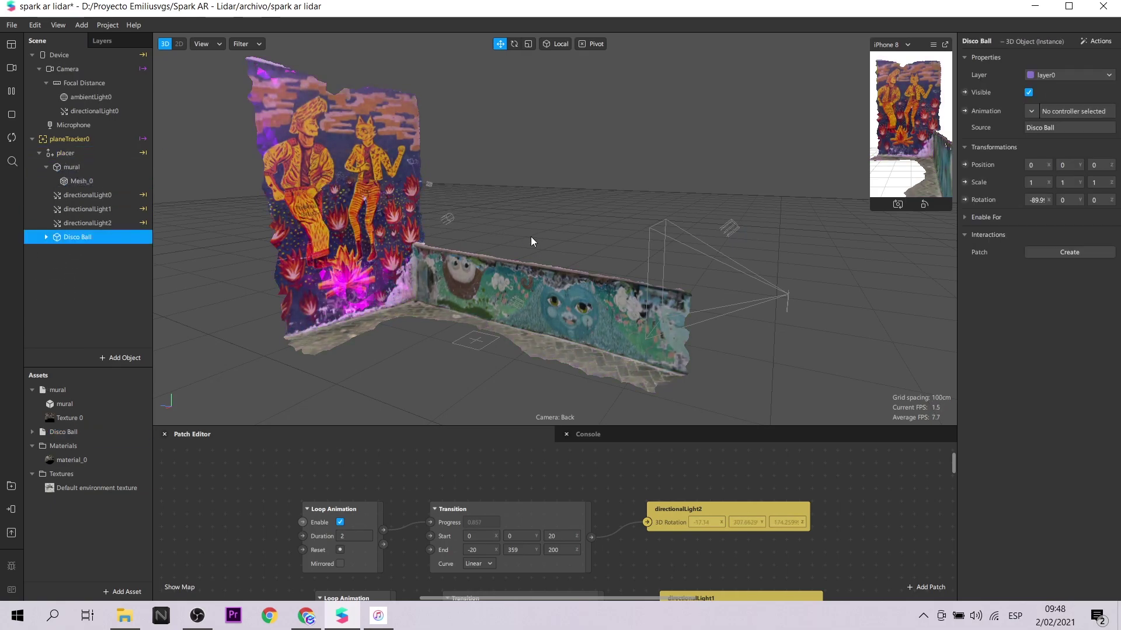
- Raise the disco ball above the mural, to about 1.47 on the Y axis
scroll(530, 236, down, 3)
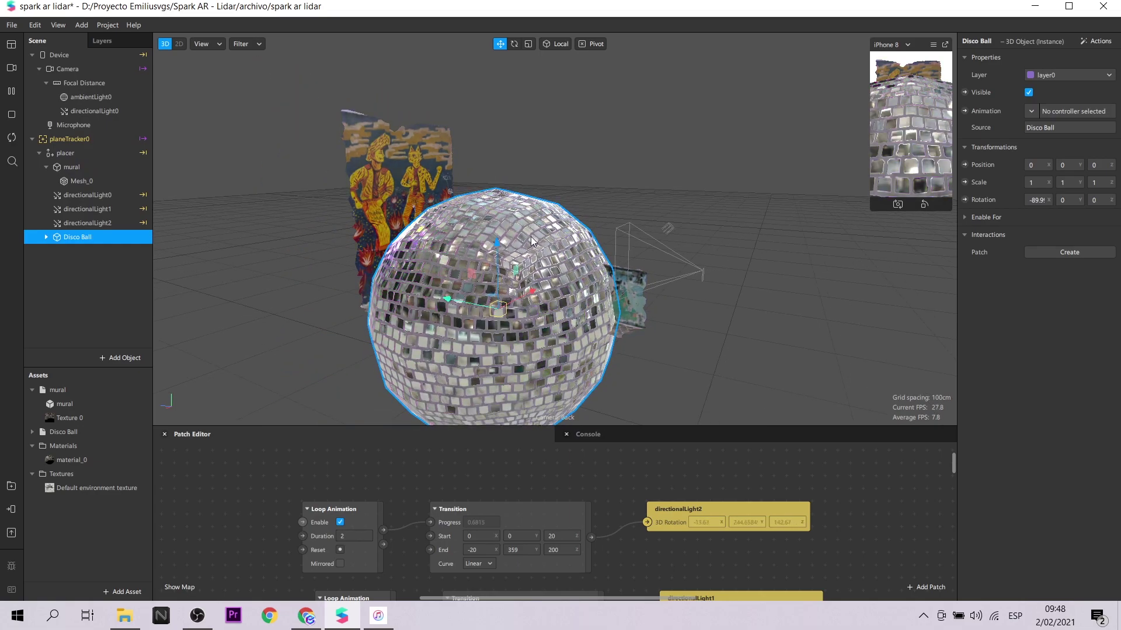
drag(497, 242, 496, 165)
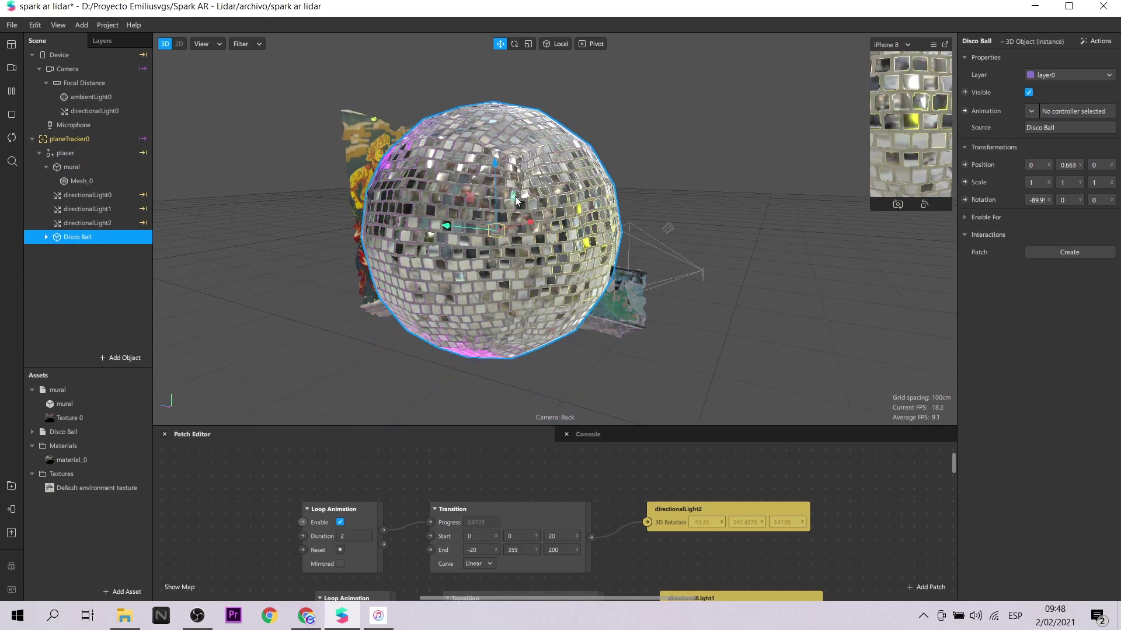
drag(529, 222, 577, 212)
drag(544, 154, 541, 63)
- Set the disco ball's scale to 0.5 on all three axes
click(1037, 182)
text(0.5)
key(Return)
click(1037, 182)
key(Tab)
text(0.5)
key(Tab)
text(0.5)
- Shift the disco ball sideways to about -0.02 on the X axis and set its scale to 0.2 on all three axes
alt+drag(776, 140, 691, 190)
drag(705, 141, 638, 144)
click(1037, 182)
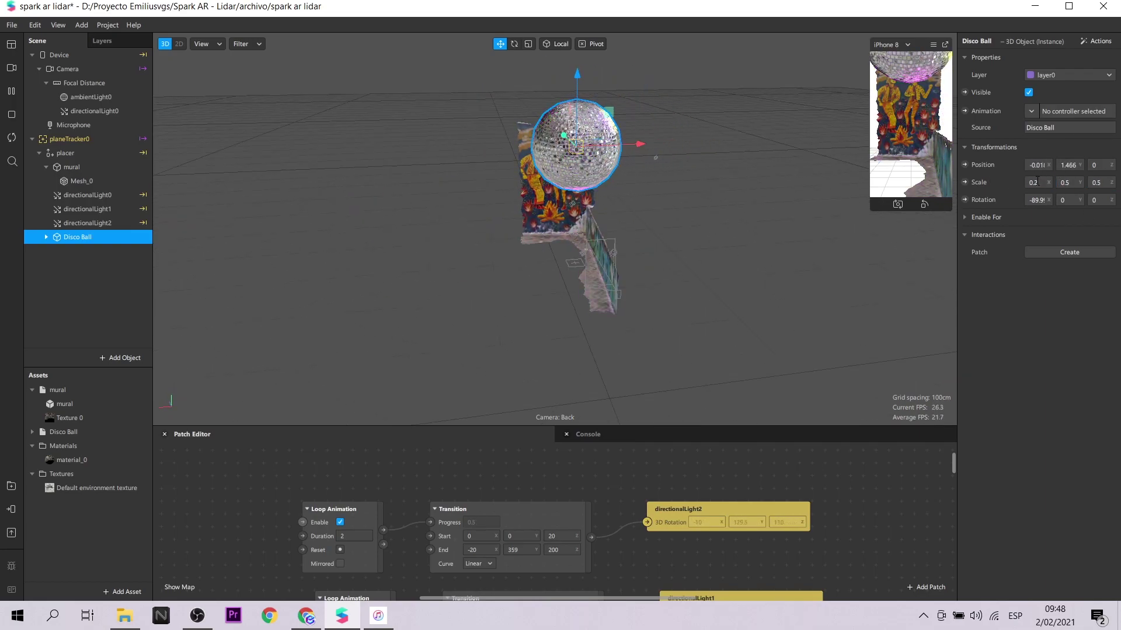
text(0.2)
key(Tab)
text(0.2)
key(Return)
click(1099, 183)
text(0.2)
key(Return)
- Move the disco ball to about 0.2 on the Z axis and add a Spin animation to it
alt+drag(589, 263, 718, 204)
drag(401, 139, 426, 139)
click(1096, 42)
mouse_move(1051, 108)
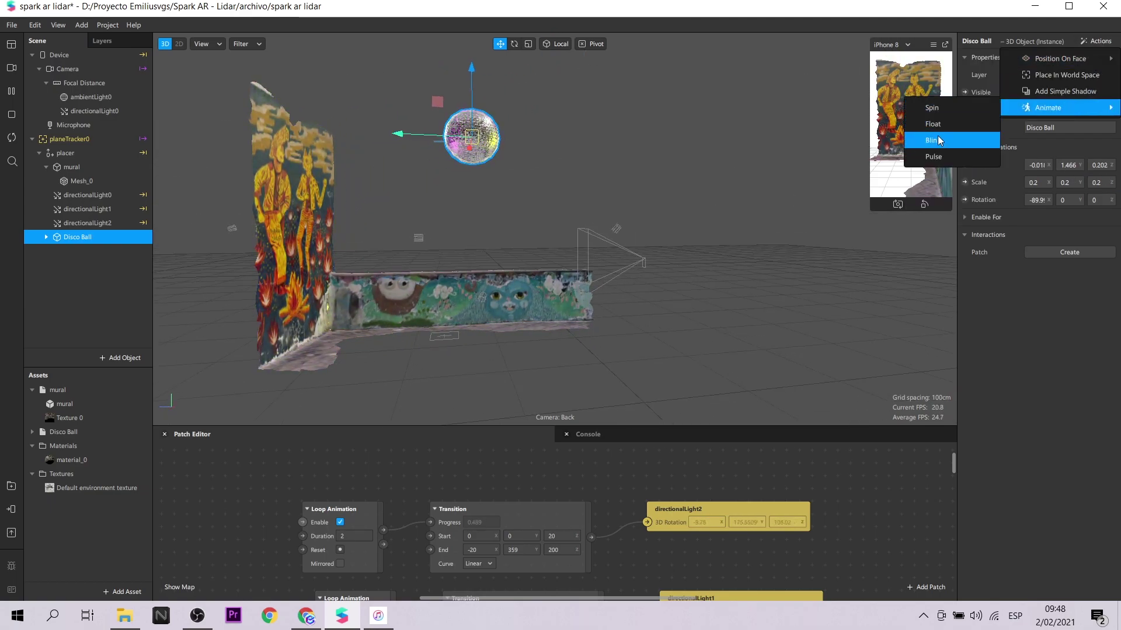
click(937, 110)
- Set the duration of the disco ball's Loop Animation patch to 6
drag(585, 493, 573, 415)
scroll(566, 505, up, 1)
drag(552, 459, 524, 426)
click(361, 461)
text(6)
- Raise the spinning disco ball to about 1.69 on the Y axis
alt+drag(654, 318, 814, 328)
drag(542, 75, 542, 49)
alt+drag(480, 247, 532, 263)
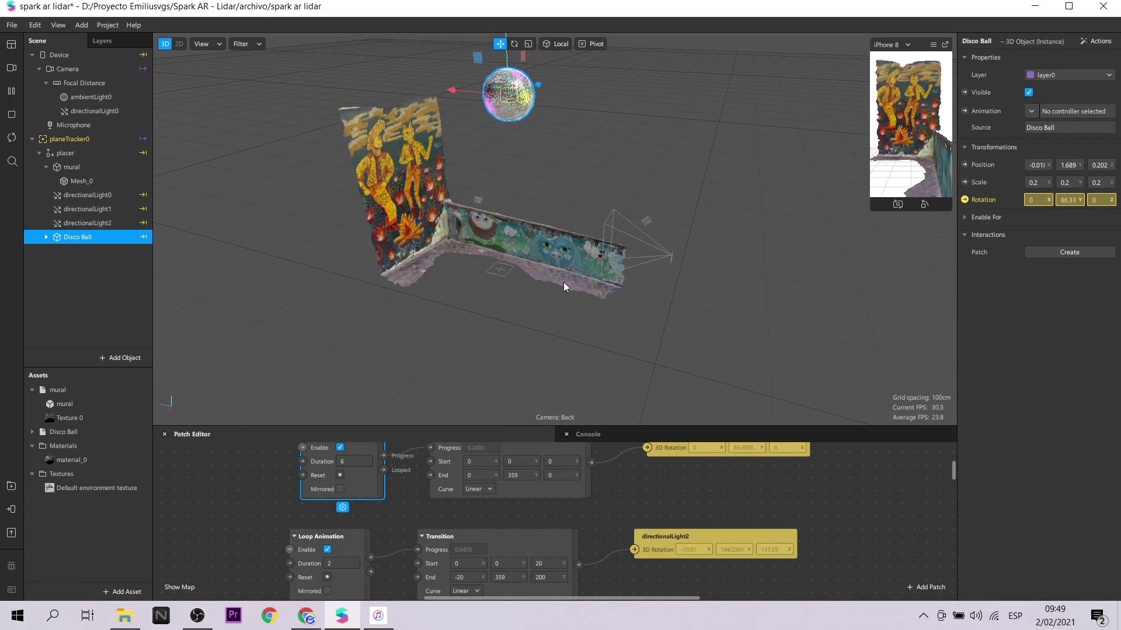
- Pause the simulation and move directionalLight2 close to the mural, to a position of about 0.16, 0.95, -0.63
click(88, 195)
click(11, 91)
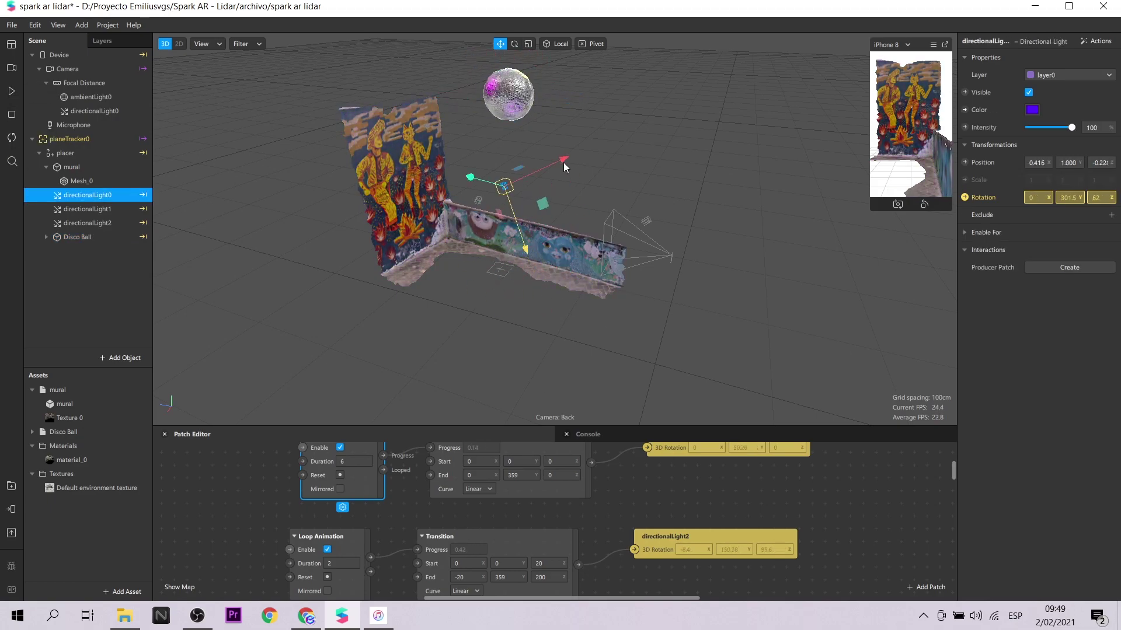
click(541, 71)
click(430, 121)
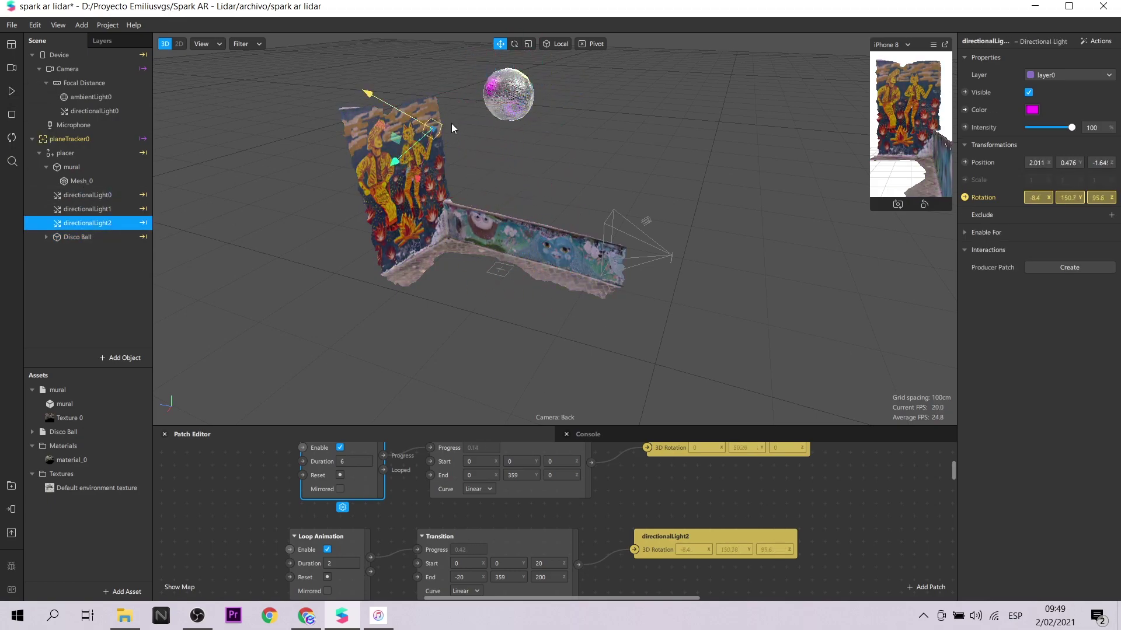
alt+drag(239, 166, 409, 295)
drag(809, 162, 594, 151)
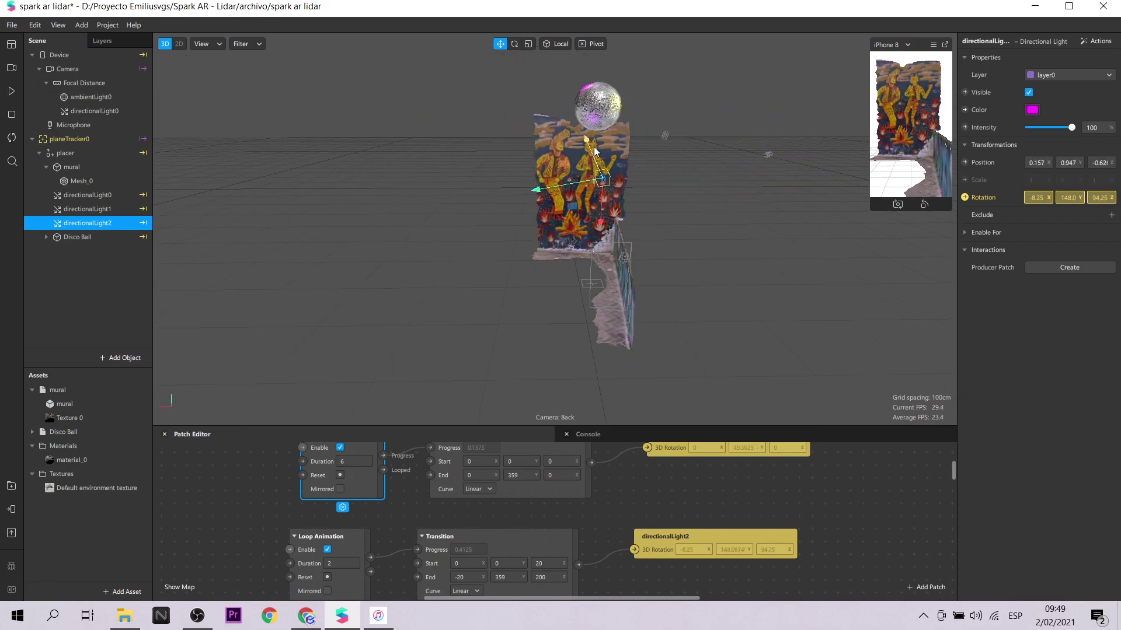
- Move directionalLight0 next to the disco ball, to a position of about 0.17, 1.74, 0.07
click(93, 210)
click(94, 195)
alt+drag(409, 216, 642, 251)
click(11, 91)
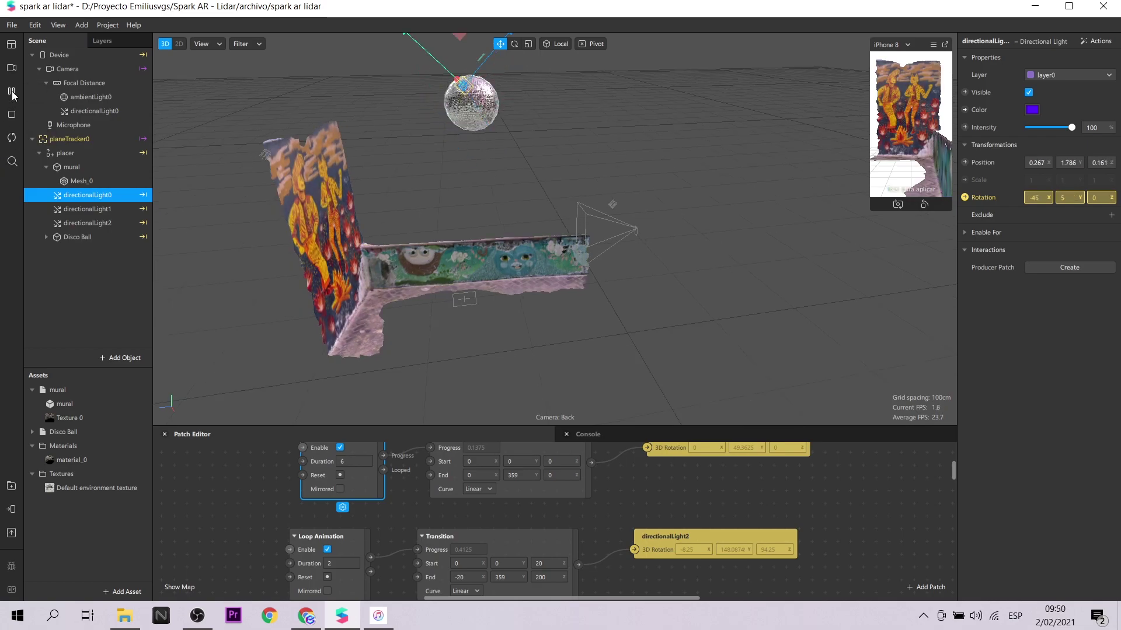
alt+drag(590, 292, 667, 190)
click(12, 94)
drag(660, 141, 653, 143)
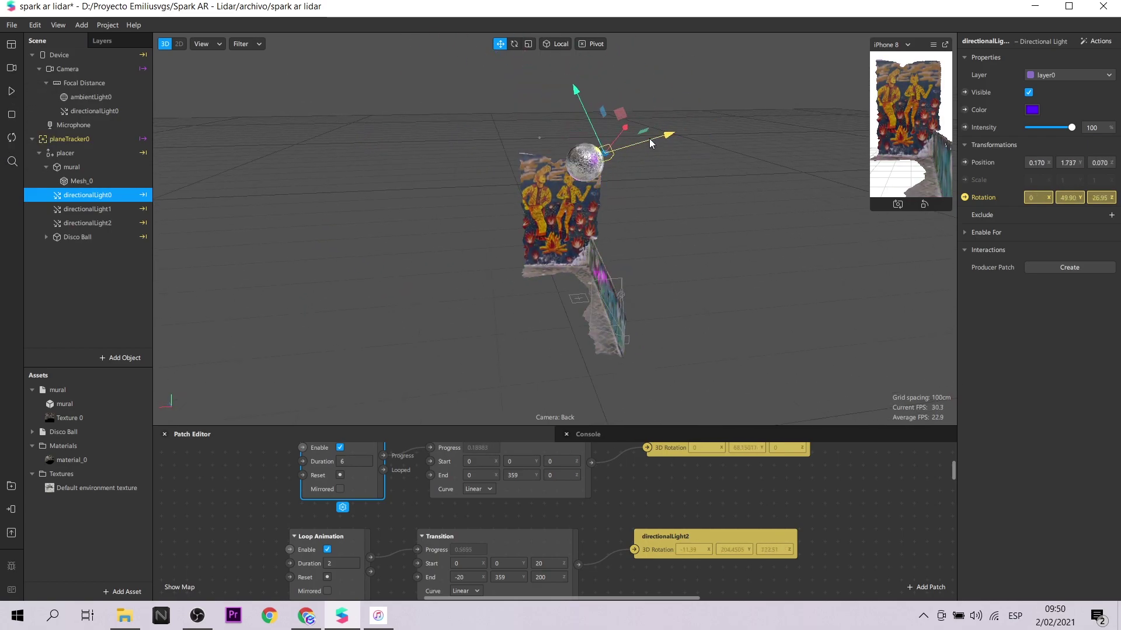
- Reposition directionalLight2 in front of the figures' mural at about 0.13, 1.36, -1.29 and resume the simulation
alt+drag(218, 252, 356, 204)
click(356, 205)
scroll(387, 226, up, 6)
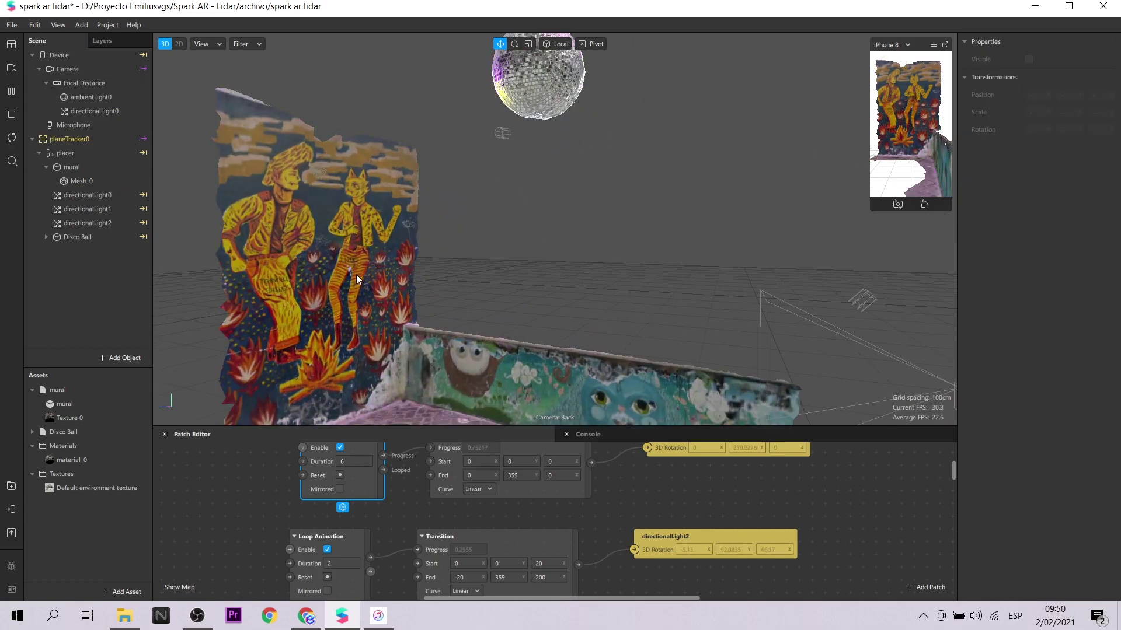
middle_drag(404, 257, 550, 389)
click(95, 196)
click(95, 210)
click(95, 225)
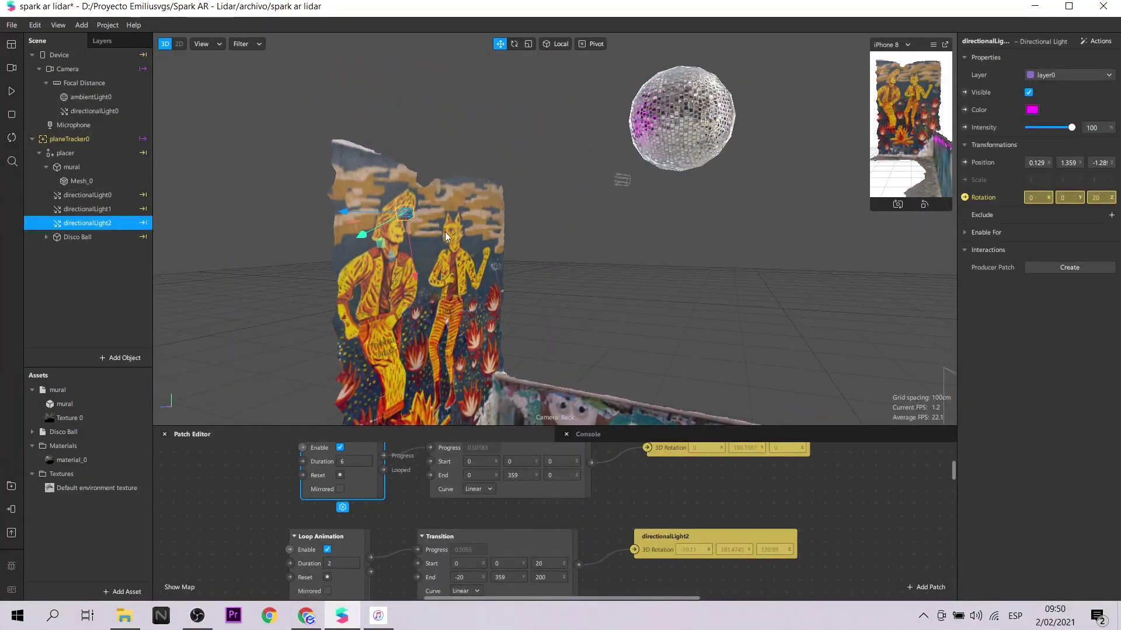
click(11, 91)
click(11, 91)
- Set material_0's surface parameters to Metallic 40%, Roughness 63% and Occlusion Strength 18%
click(98, 209)
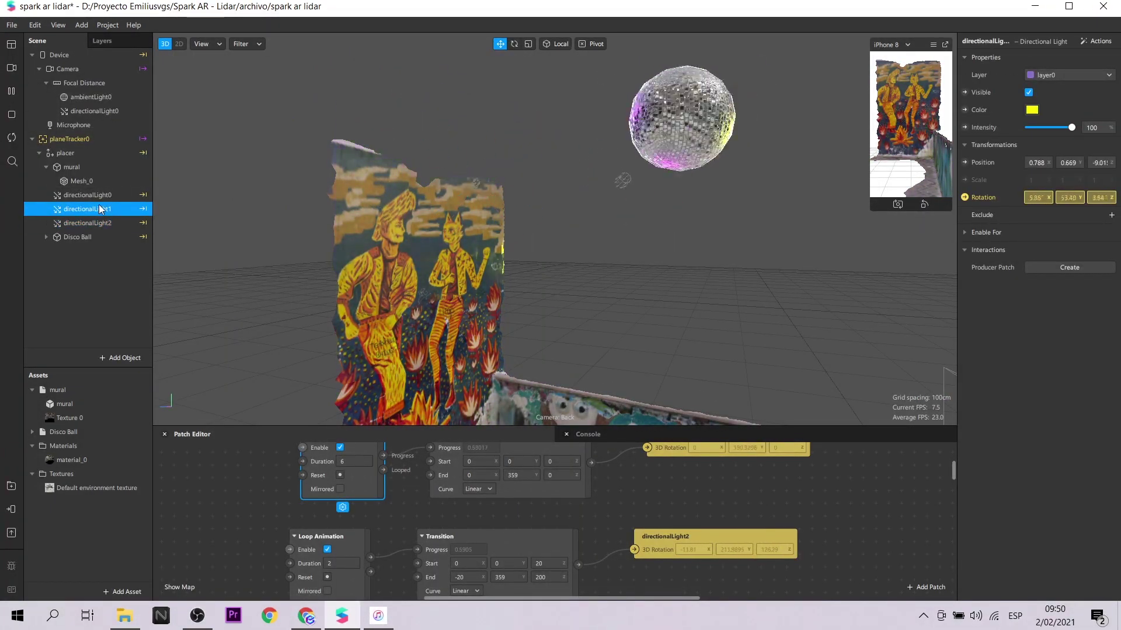
click(97, 194)
click(83, 418)
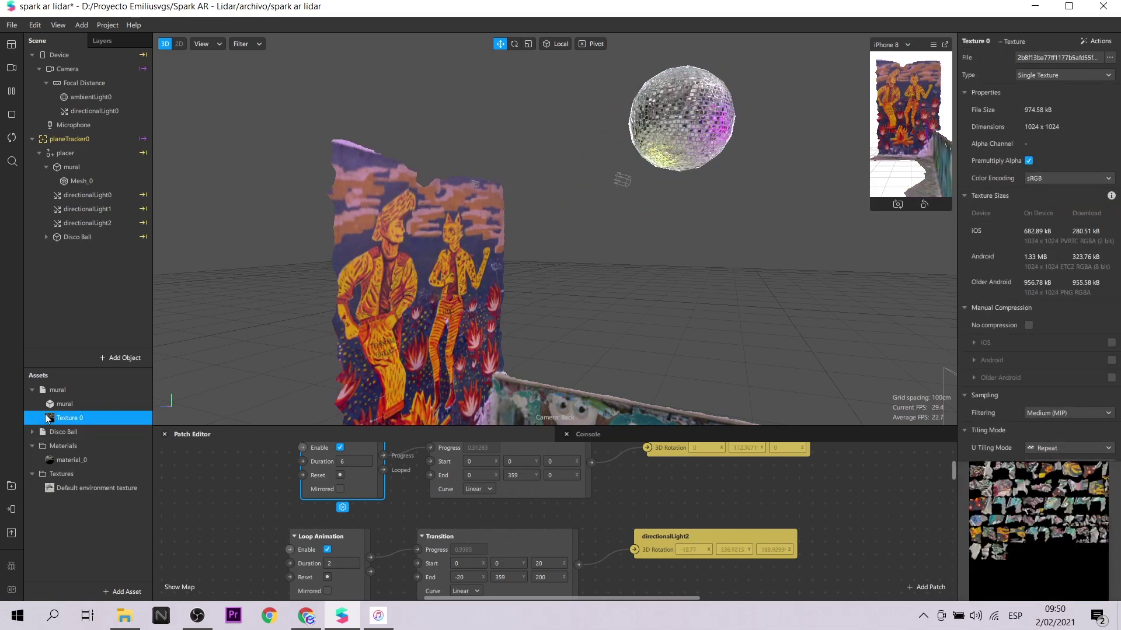
click(86, 461)
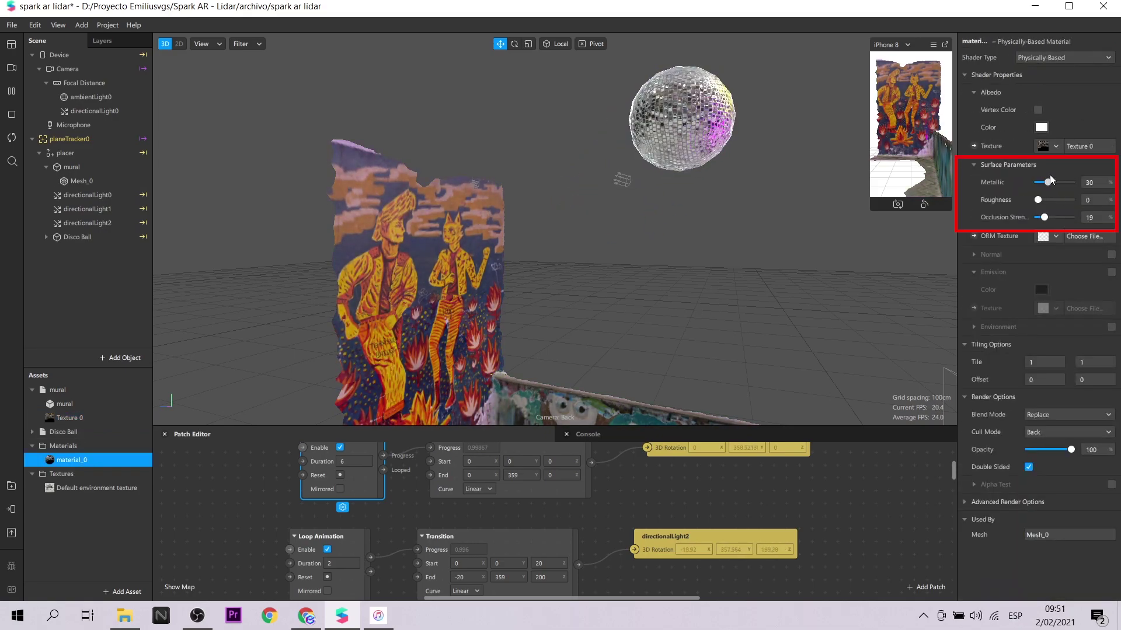
drag(1055, 177, 1051, 186)
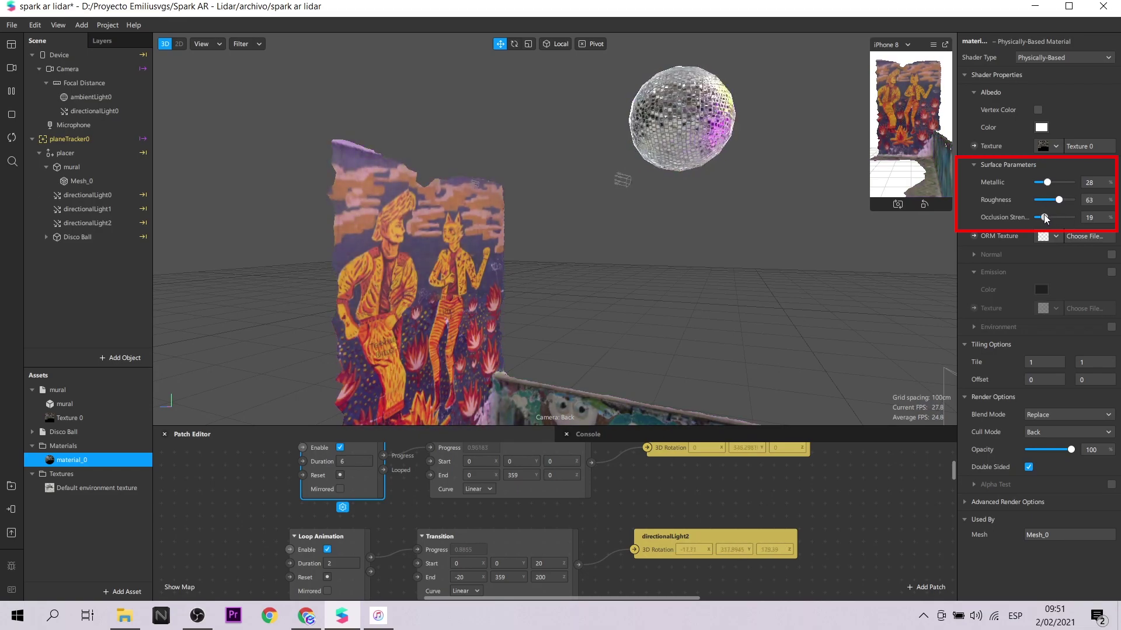
drag(1047, 182, 1066, 187)
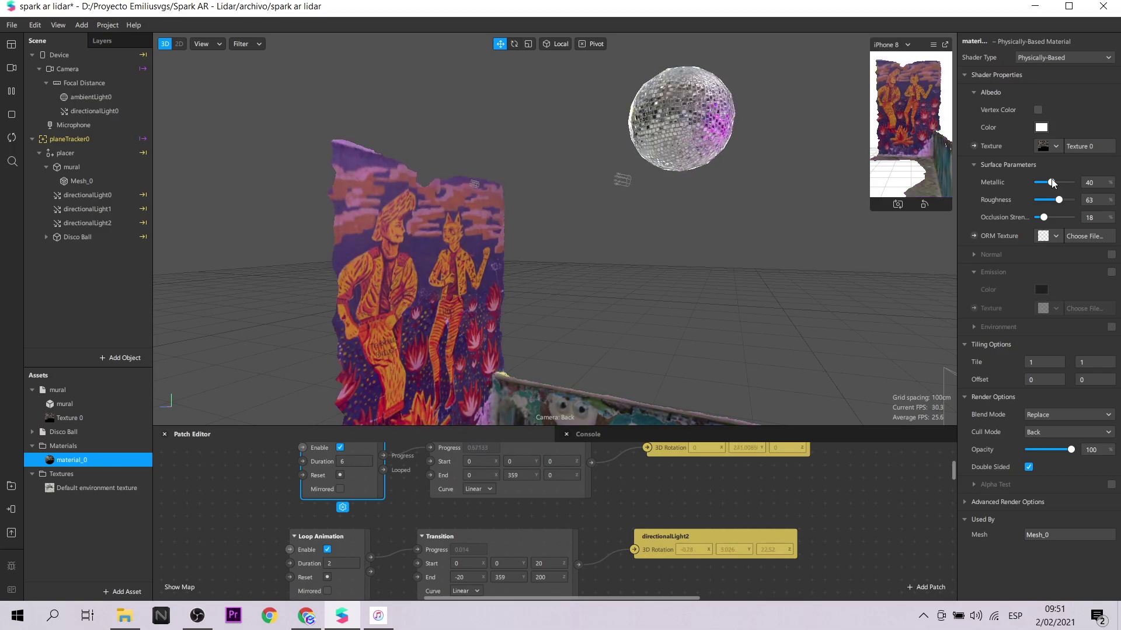
- Search the AR Library for "party" and import the Happy Electro Party 01 music loop
click(10, 487)
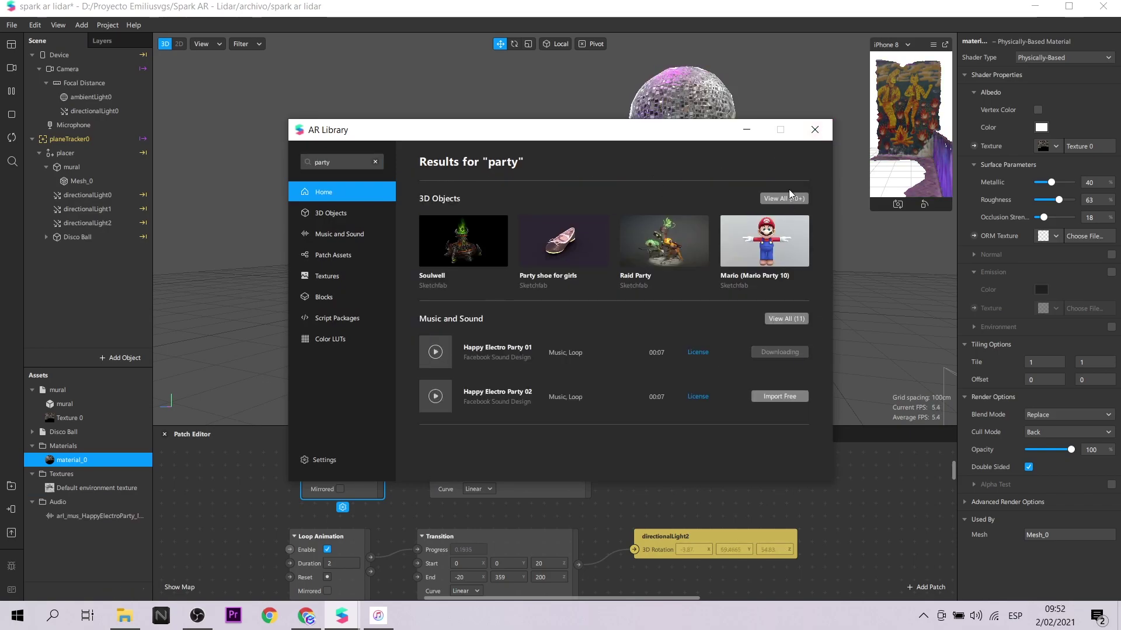
click(814, 129)
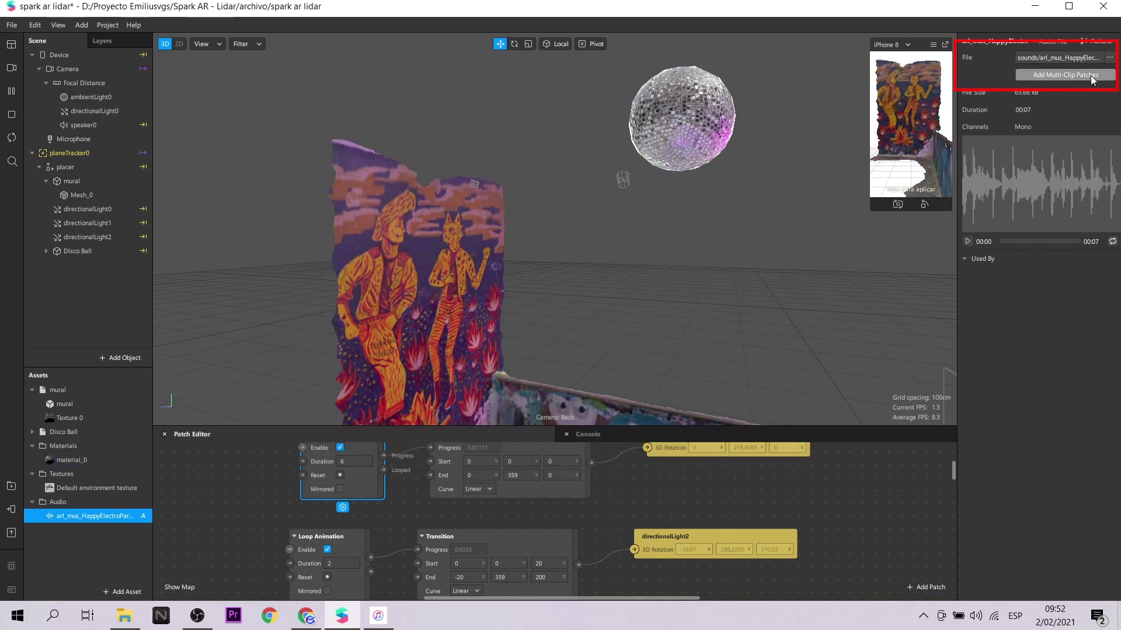
- Add multi-clip patches for the imported audio file and move the orange audio clip patch out of the existing patch group
scroll(867, 512, down, 4)
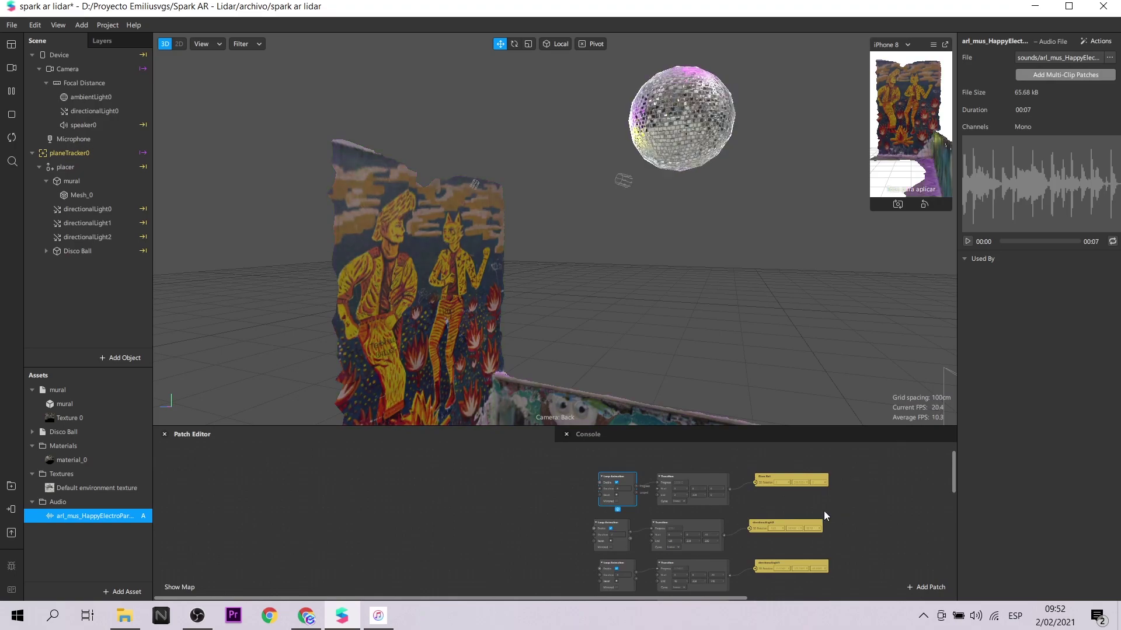
scroll(880, 532, down, 10)
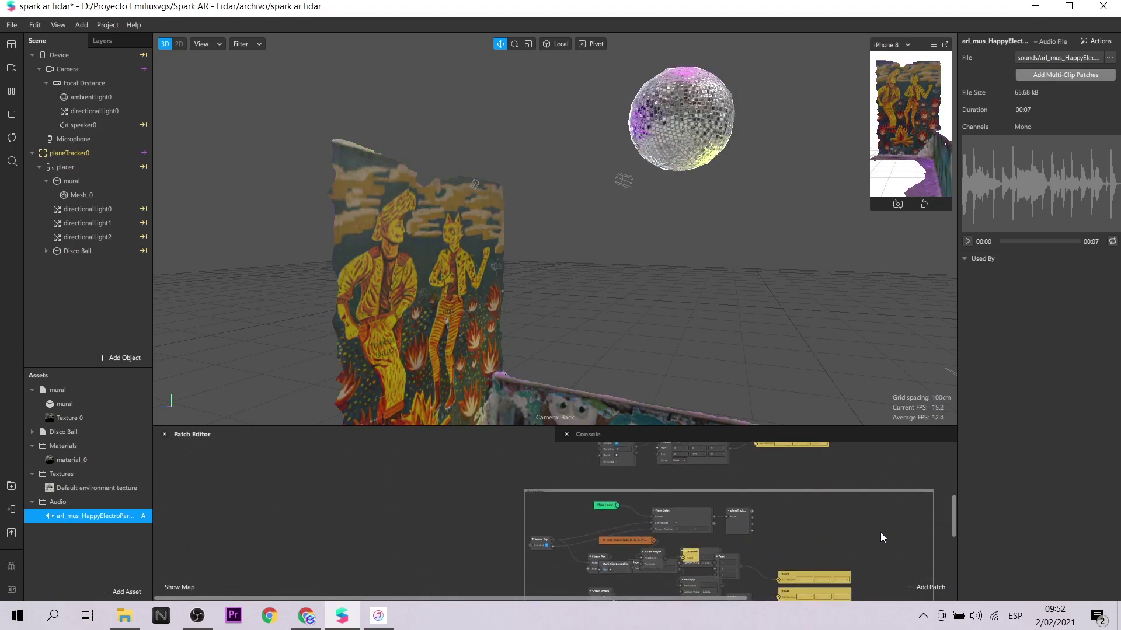
scroll(733, 560, up, 3)
scroll(495, 500, up, 1)
drag(494, 522, 262, 544)
click(496, 471)
drag(498, 471, 209, 471)
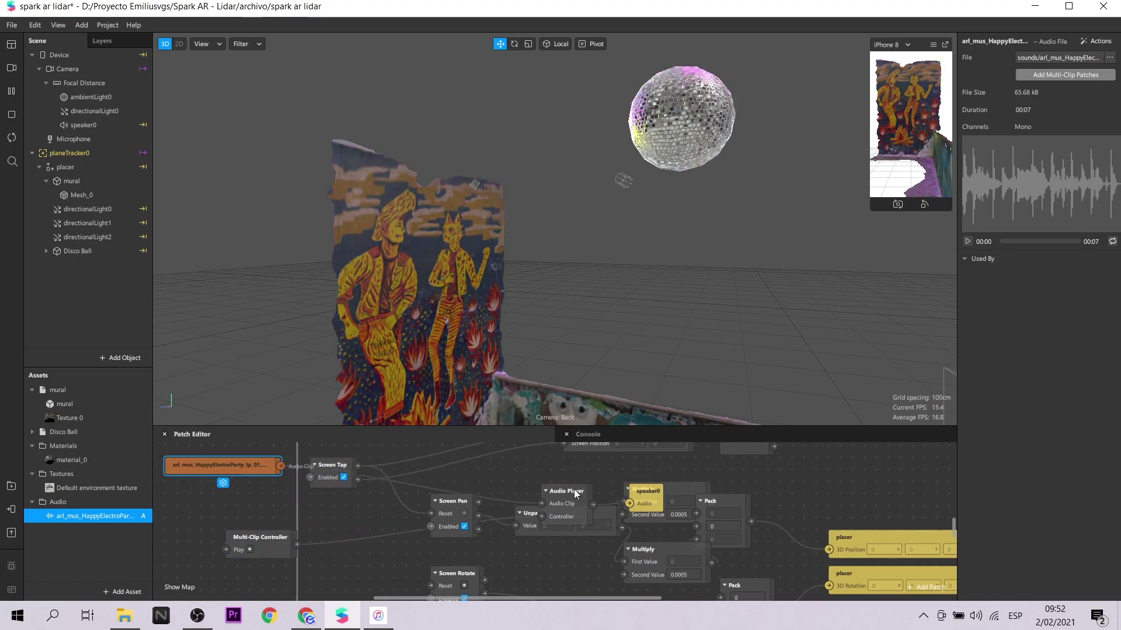
- Arrange the Multi-Clip Controller, Audio Player, audio clip and speaker0 patches together in the empty area beside the group
drag(563, 491, 272, 489)
drag(274, 537, 166, 537)
drag(644, 497, 336, 515)
drag(465, 598, 357, 600)
drag(431, 541, 297, 529)
drag(585, 495, 448, 520)
drag(529, 466, 432, 453)
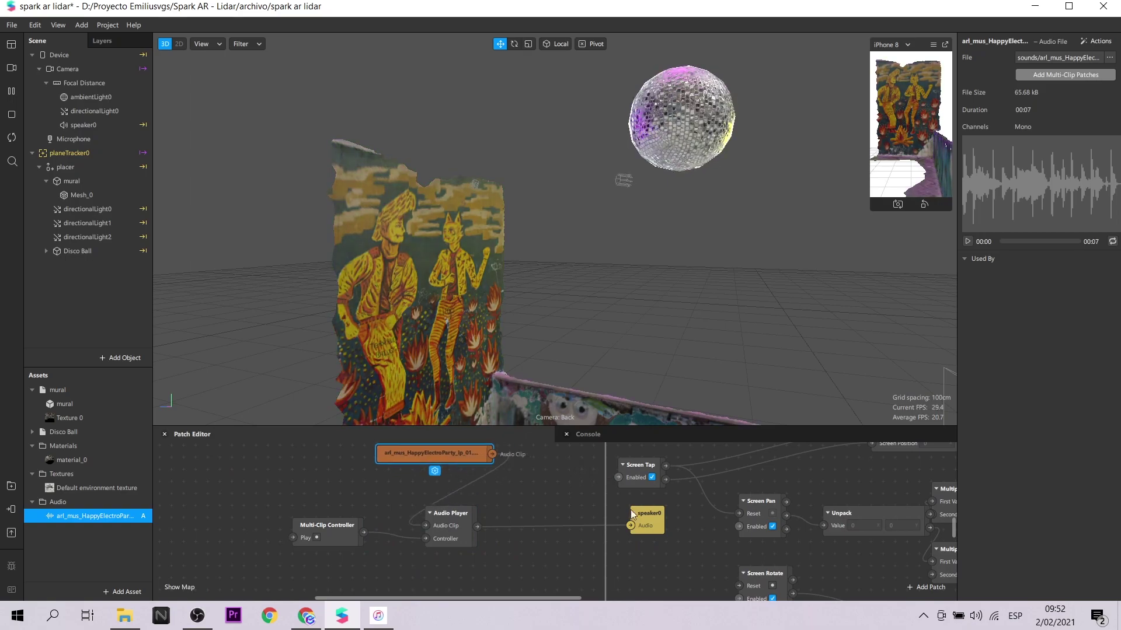
drag(642, 517, 525, 495)
- Replace the Multi-Clip Controller with a Single-Clip Controller patch and connect it to the Audio Player's Controller input
click(329, 527)
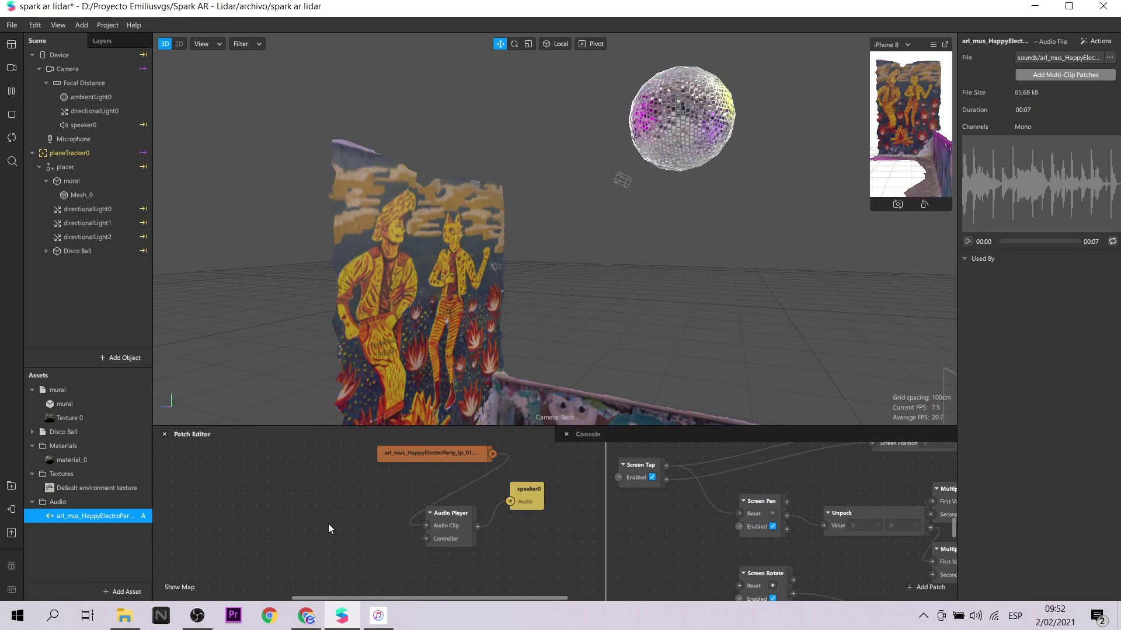
right_click(328, 524)
text(sing)
key(Down)
key(Return)
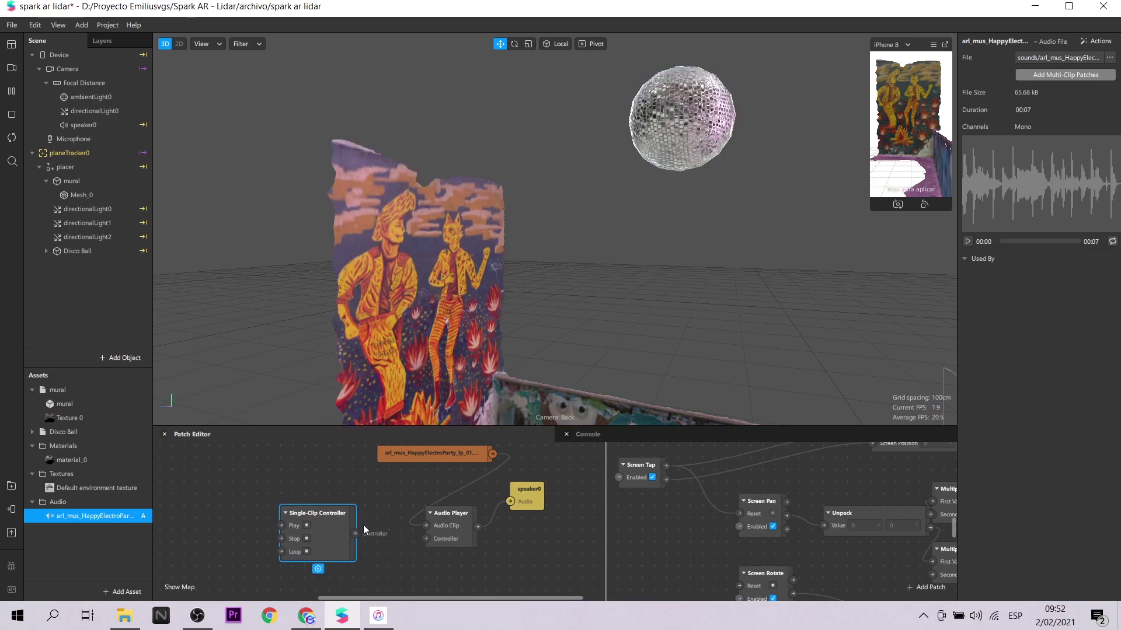
drag(355, 534, 424, 539)
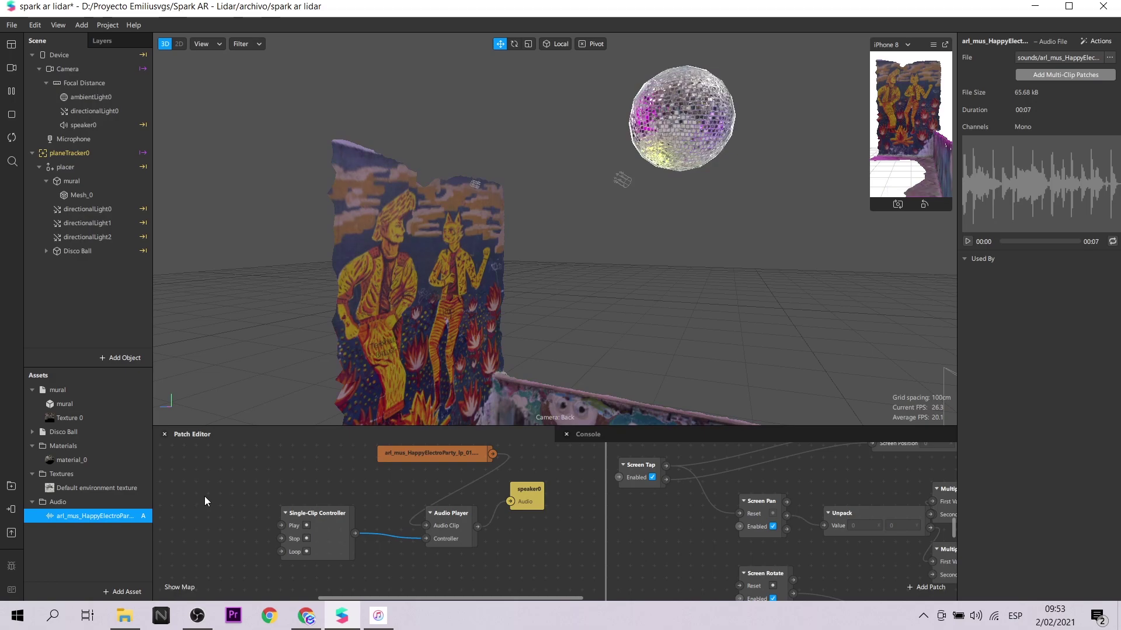
- Add a Screen Tap patch, connect it to the Single-Clip Controller's Play input, and test the taps in the device preview
drag(204, 501, 430, 508)
right_click(405, 523)
text(scree)
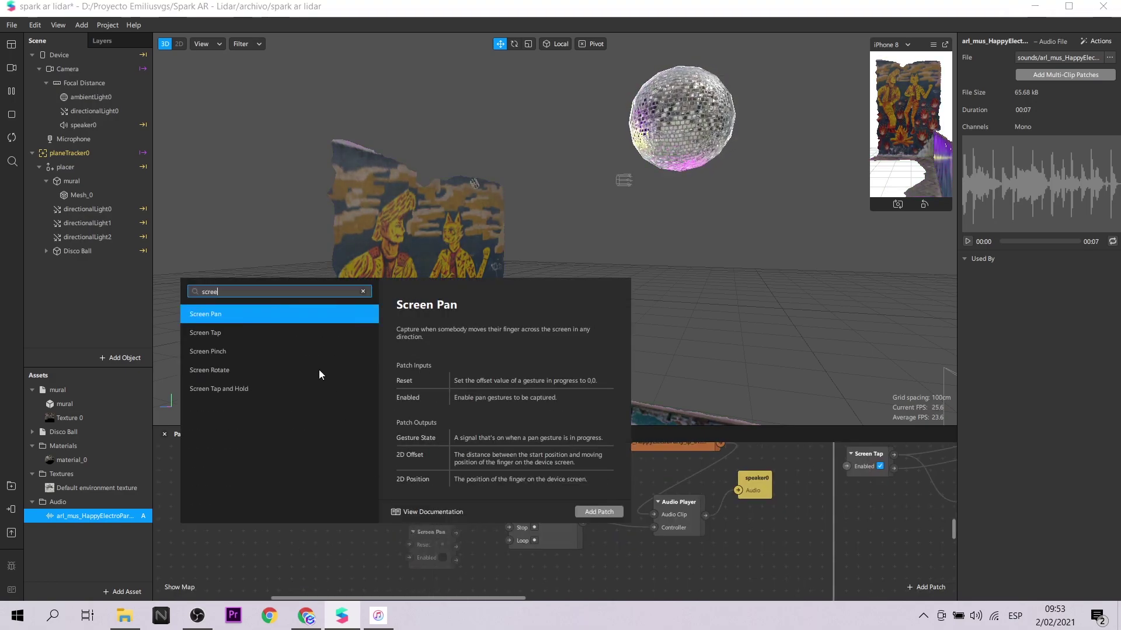
click(285, 331)
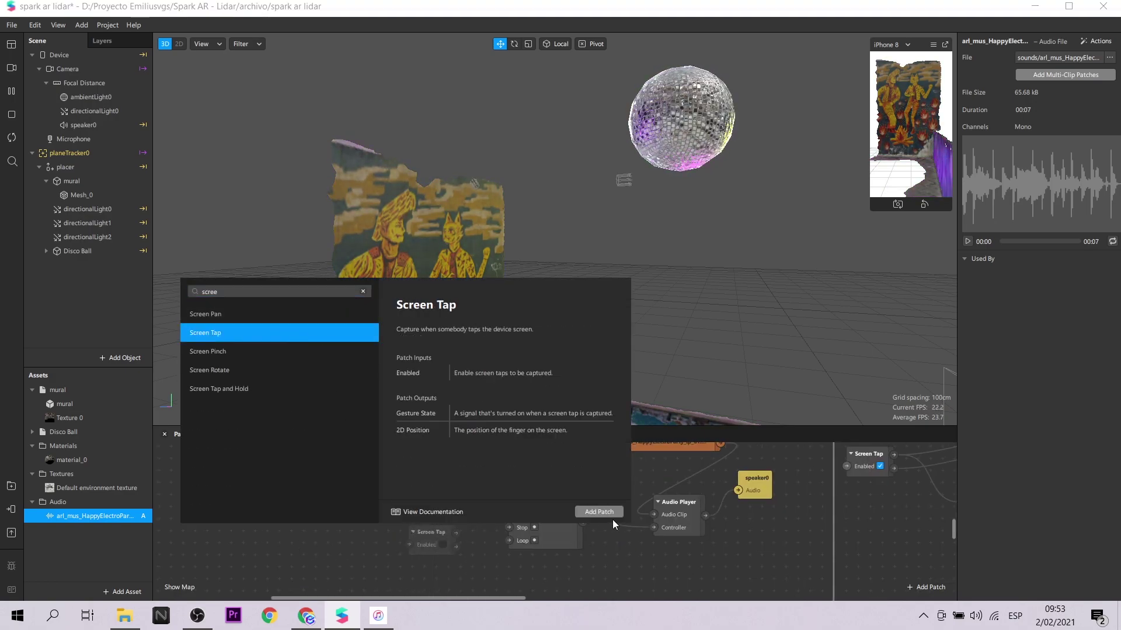
click(592, 516)
drag(456, 533, 508, 514)
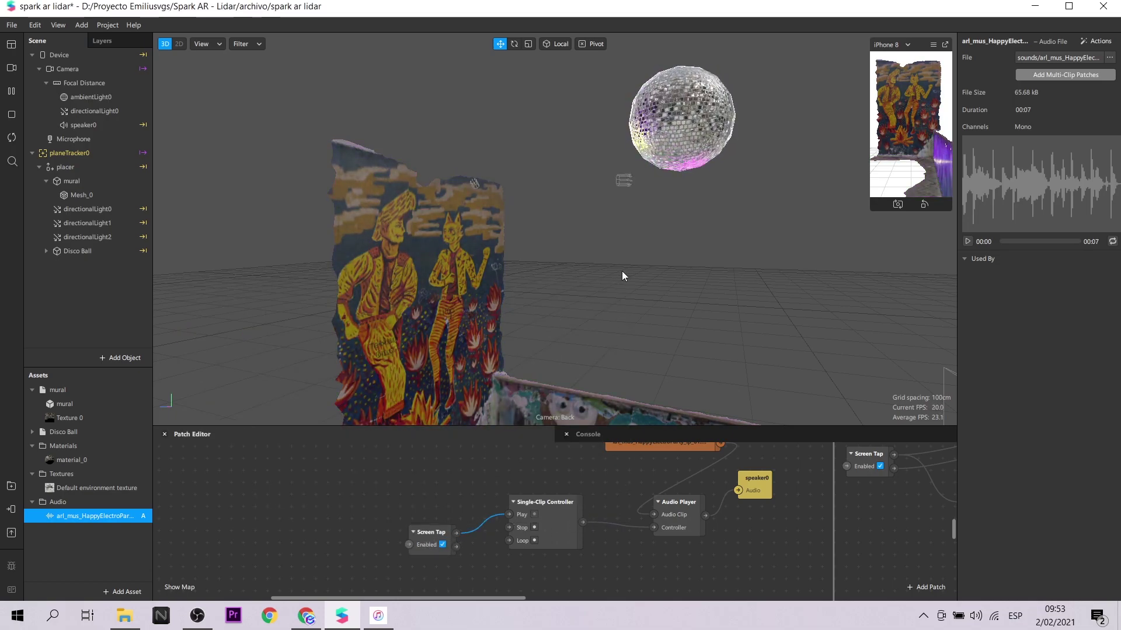
click(918, 146)
click(909, 107)
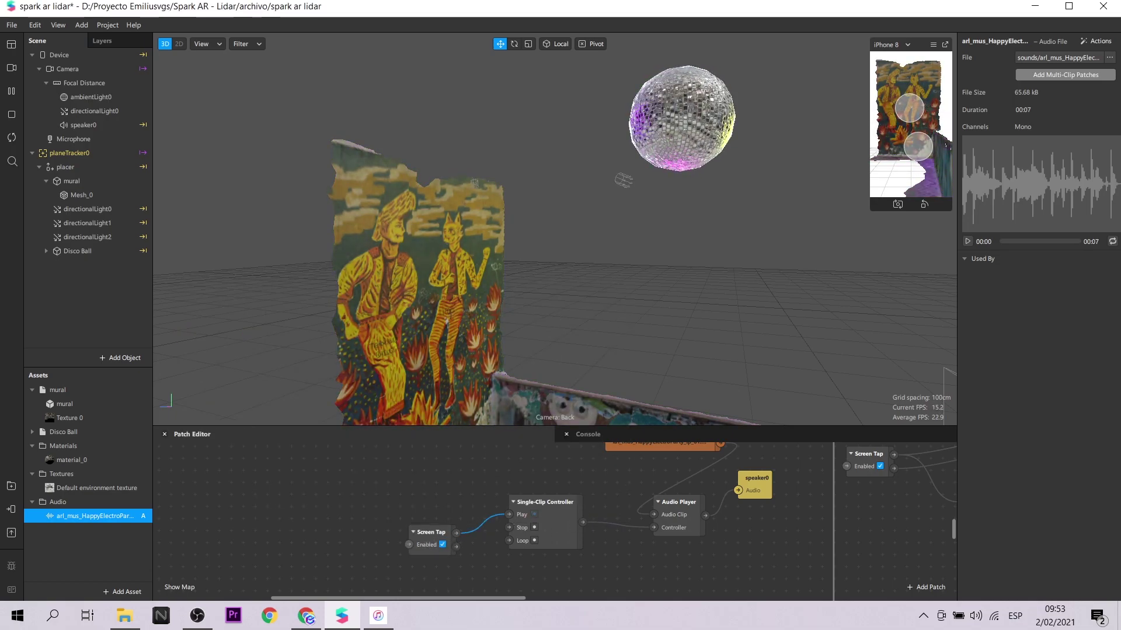